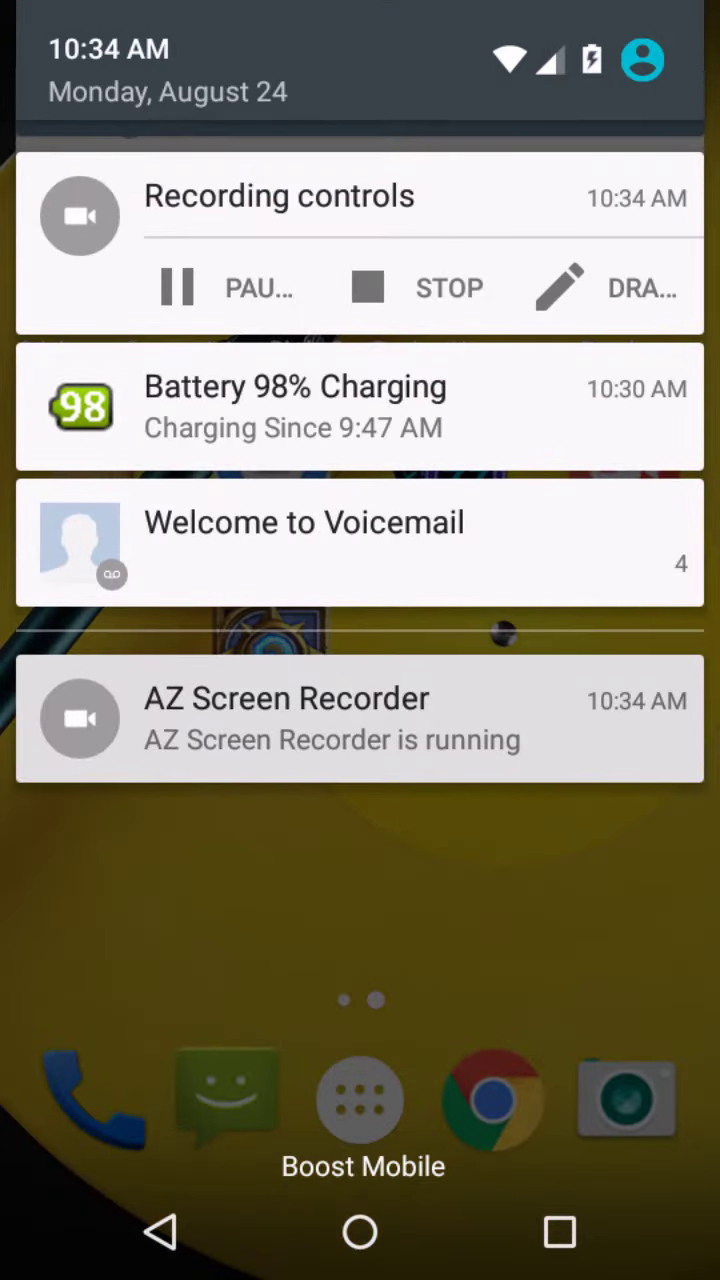
Step: Open Android Settings from the notification shade and scroll down to the Device section
drag(360, 140, 360, 900)
click(543, 57)
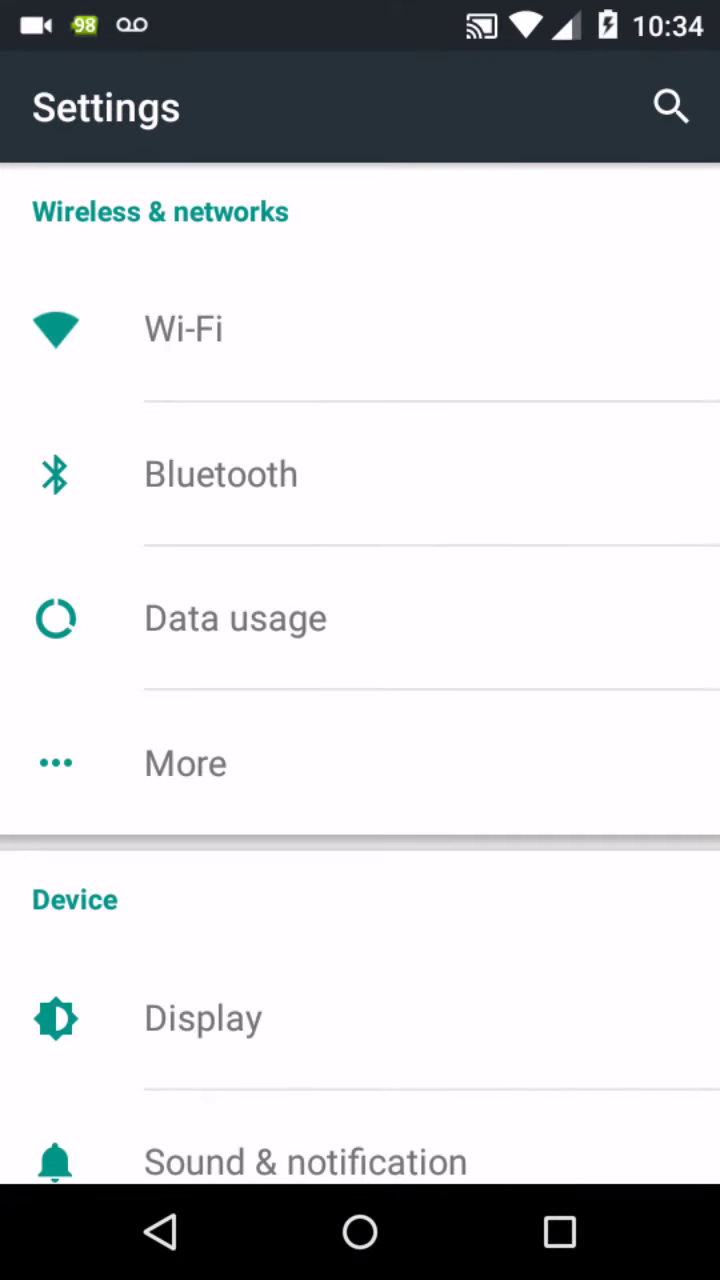
scroll(360, 680, down, 5)
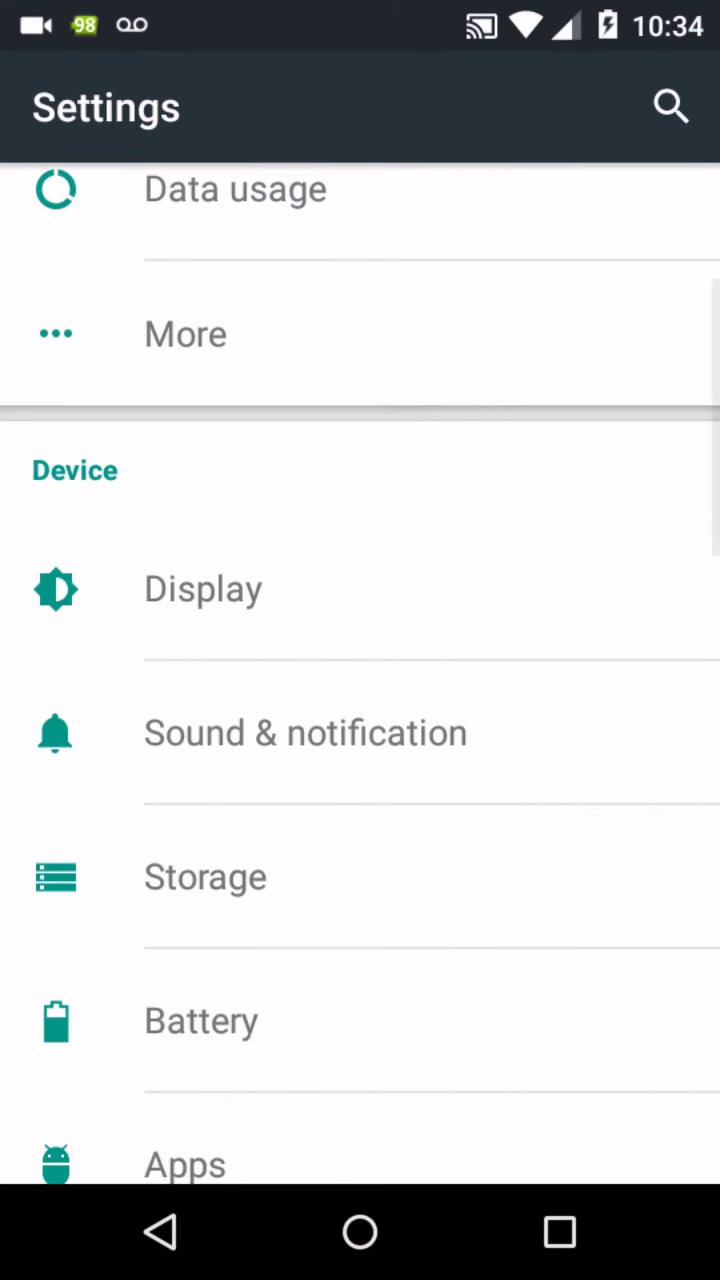
scroll(360, 680, down, 4)
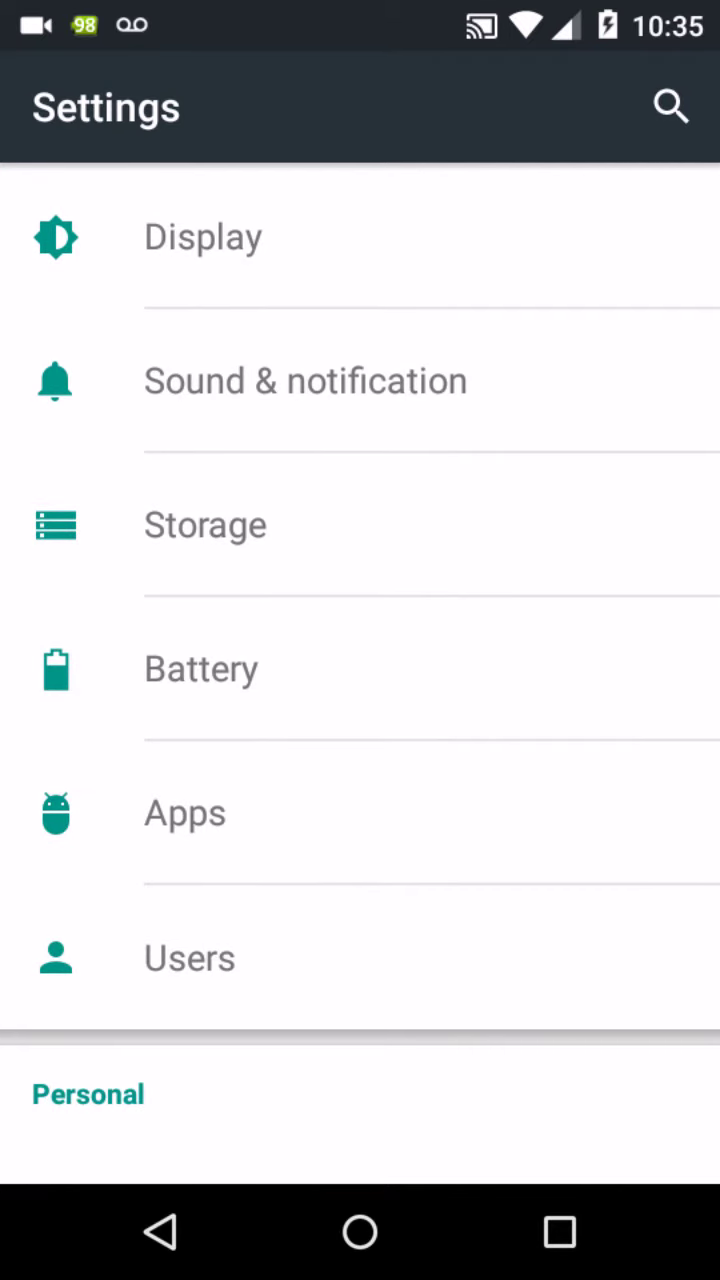
Step: Open Apps and swipe across the tabs to the ALL apps list
click(185, 813)
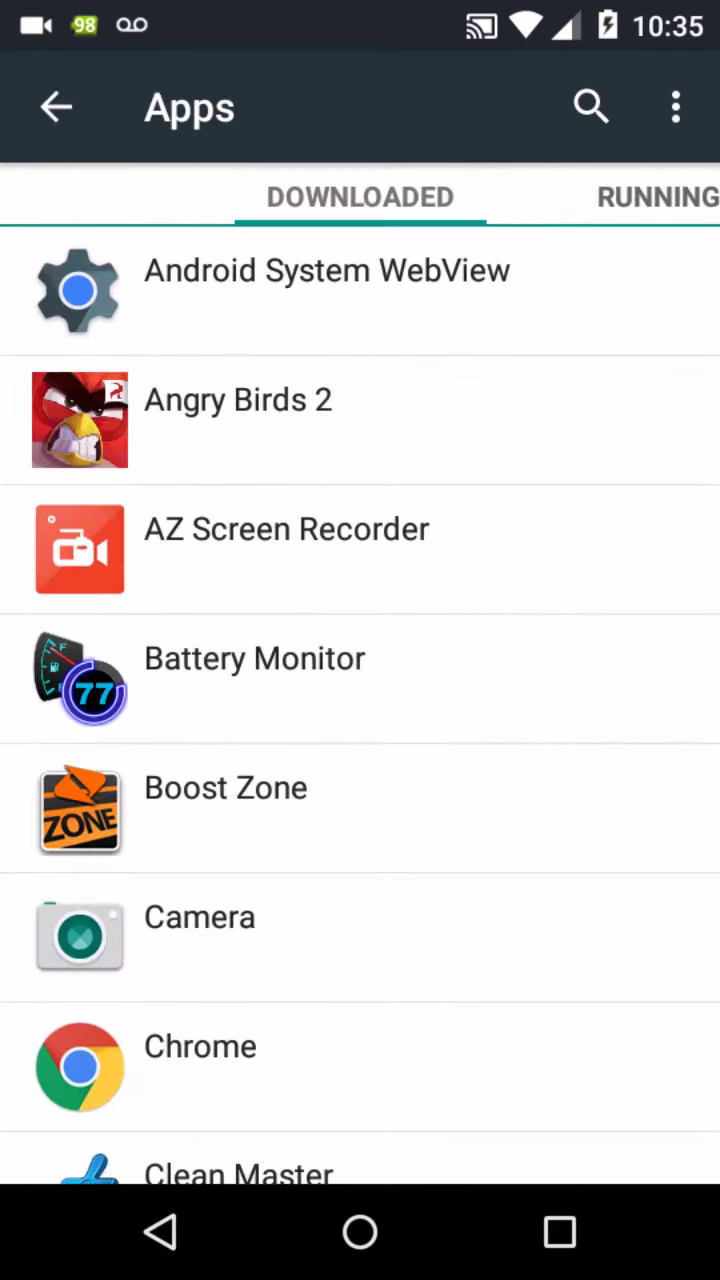
drag(600, 700, 120, 700)
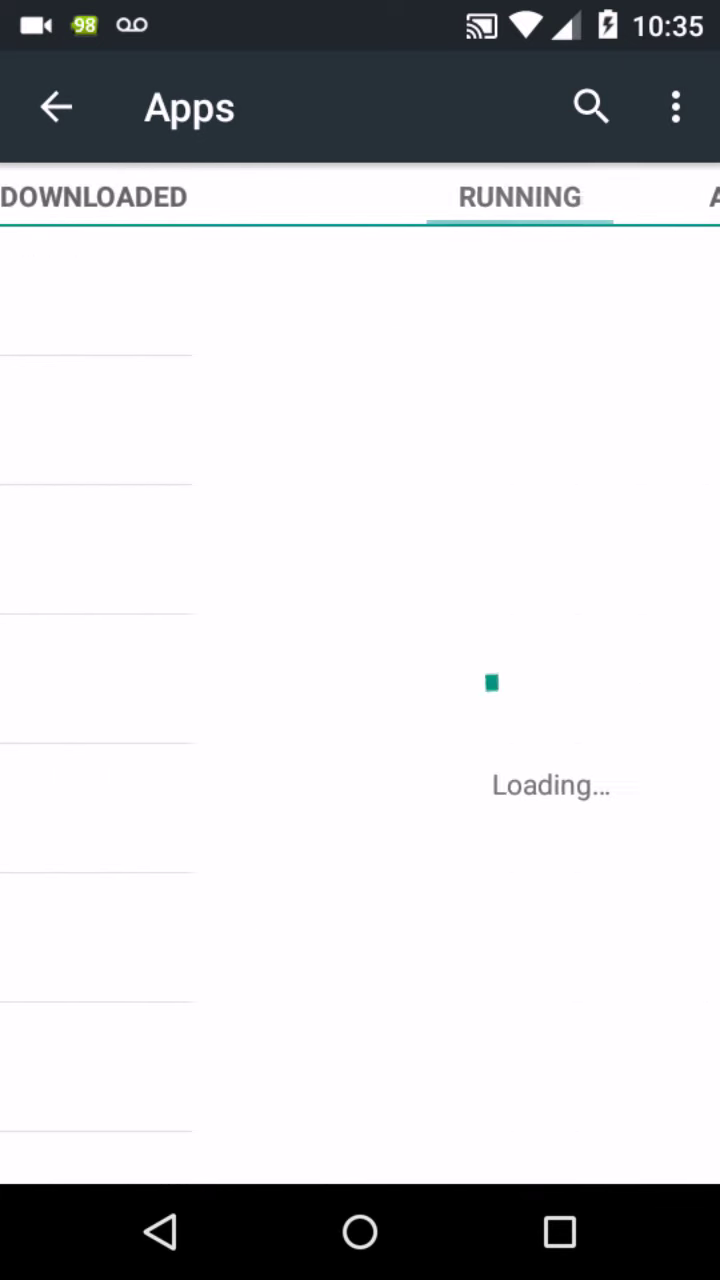
mouse_move(600, 700)
mouse_down()
mouse_move(120, 700)
mouse_move(200, 700)
mouse_up()
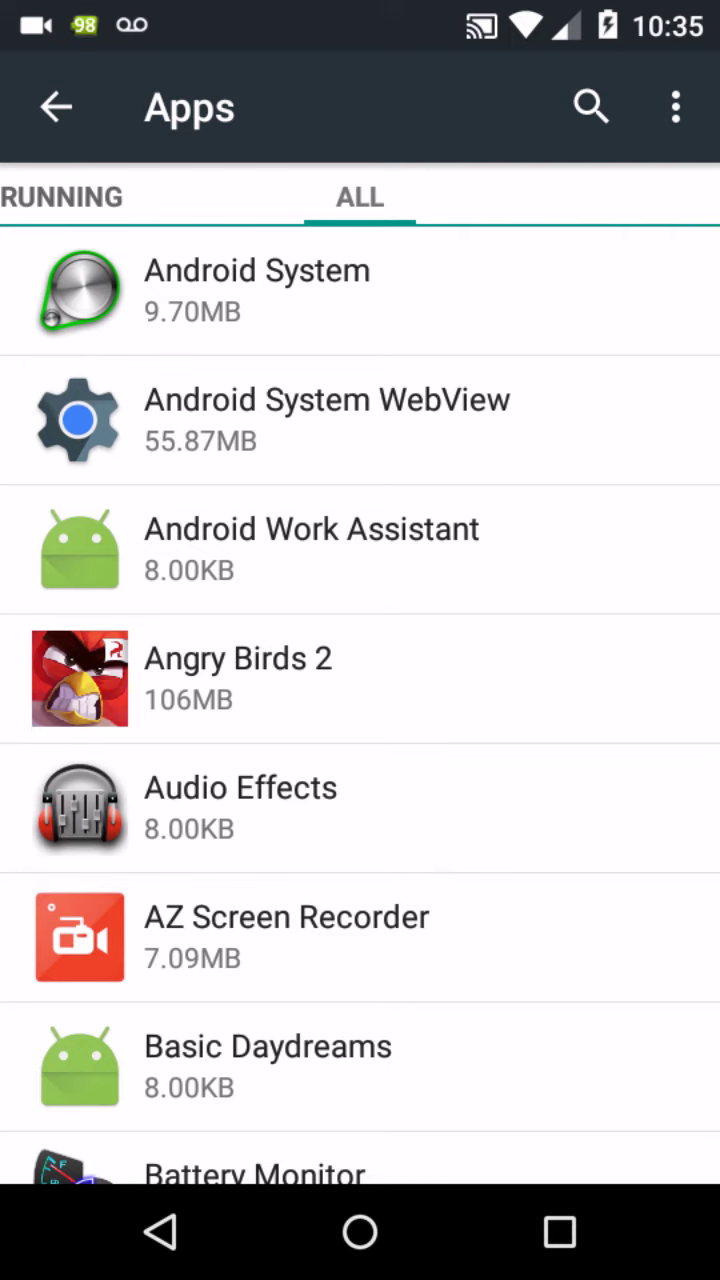
Step: Scroll down the full apps list until Cloud Print is in view
scroll(360, 705, down, 2)
scroll(360, 705, down, 3)
scroll(360, 705, down, 3)
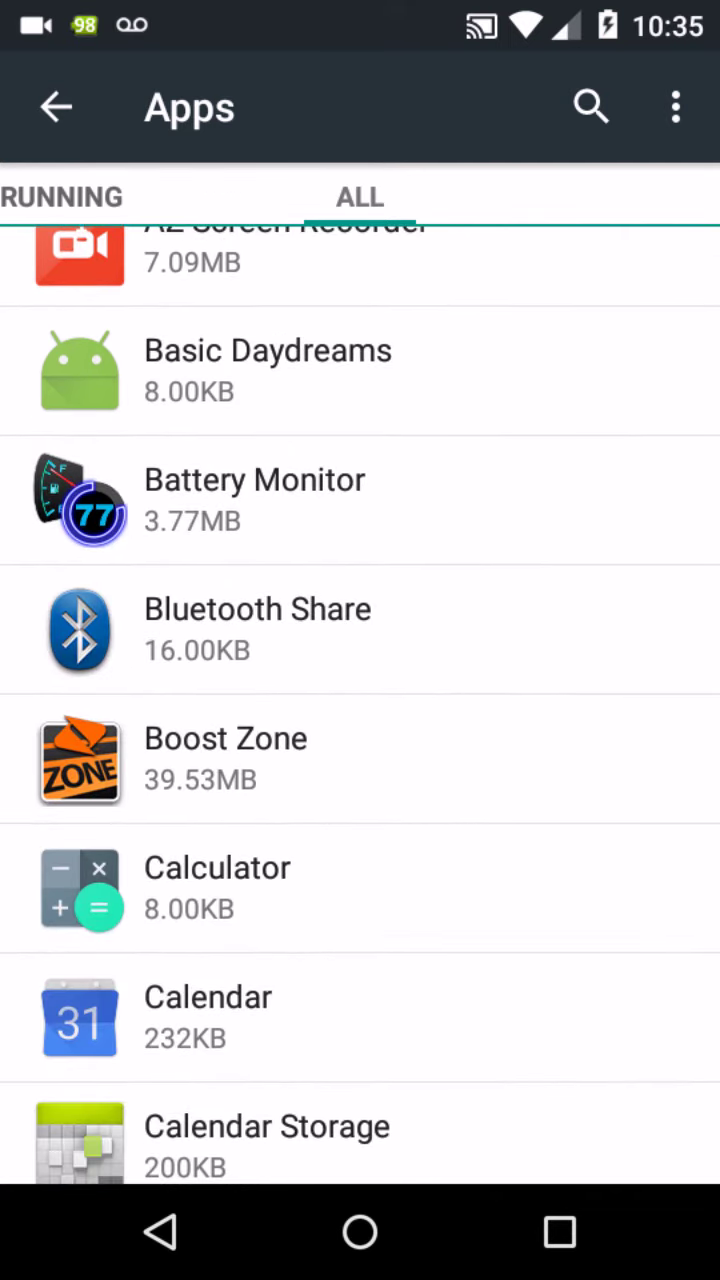
scroll(360, 705, down, 2)
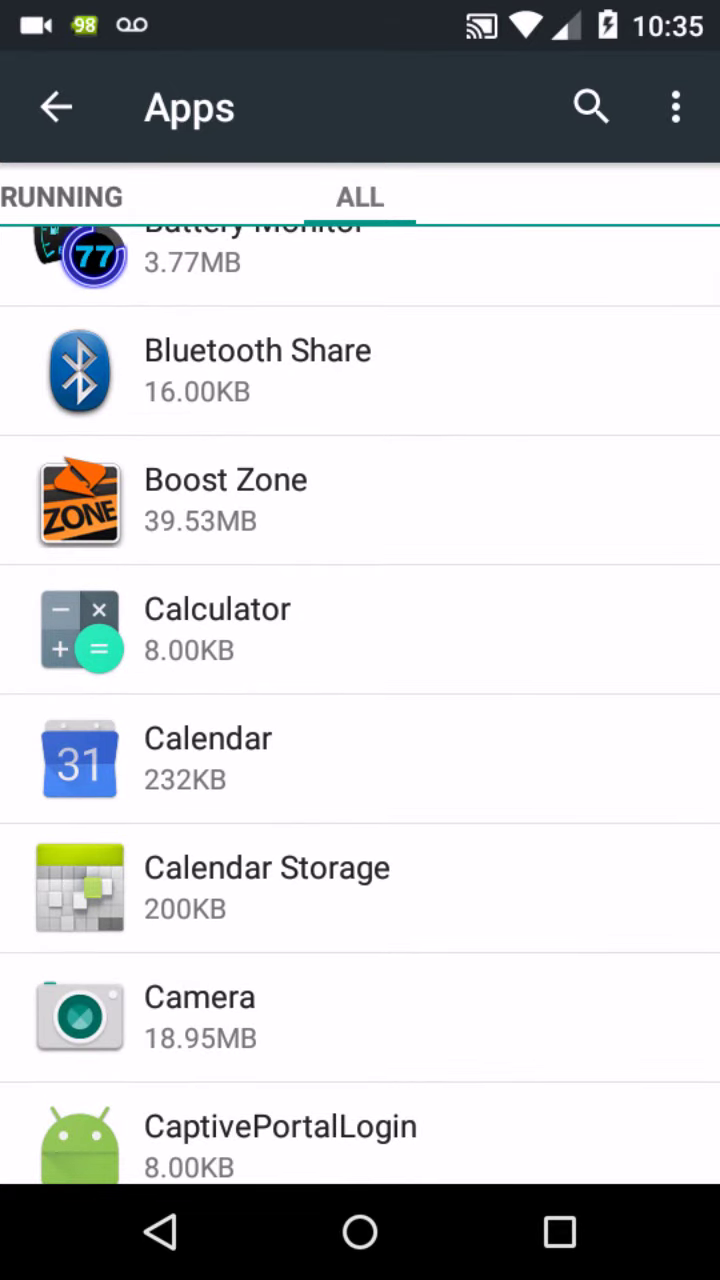
scroll(360, 705, down, 2)
scroll(360, 705, down, 1)
scroll(360, 705, down, 3)
scroll(360, 705, down, 3)
scroll(360, 705, down, 1)
scroll(360, 705, down, 2)
scroll(360, 705, down, 1)
scroll(360, 705, down, 2)
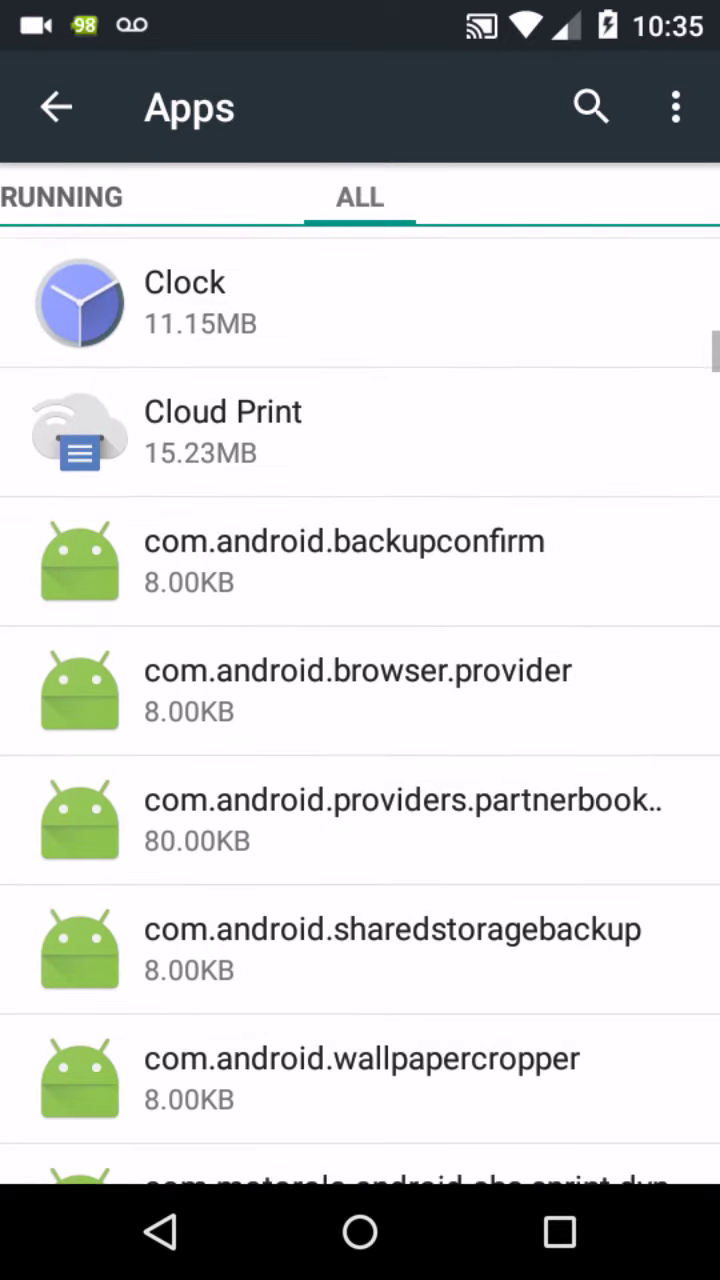
scroll(360, 705, up, 1)
Step: Uninstall Cloud Print's updates, reverting it to factory version 1.11b
click(360, 558)
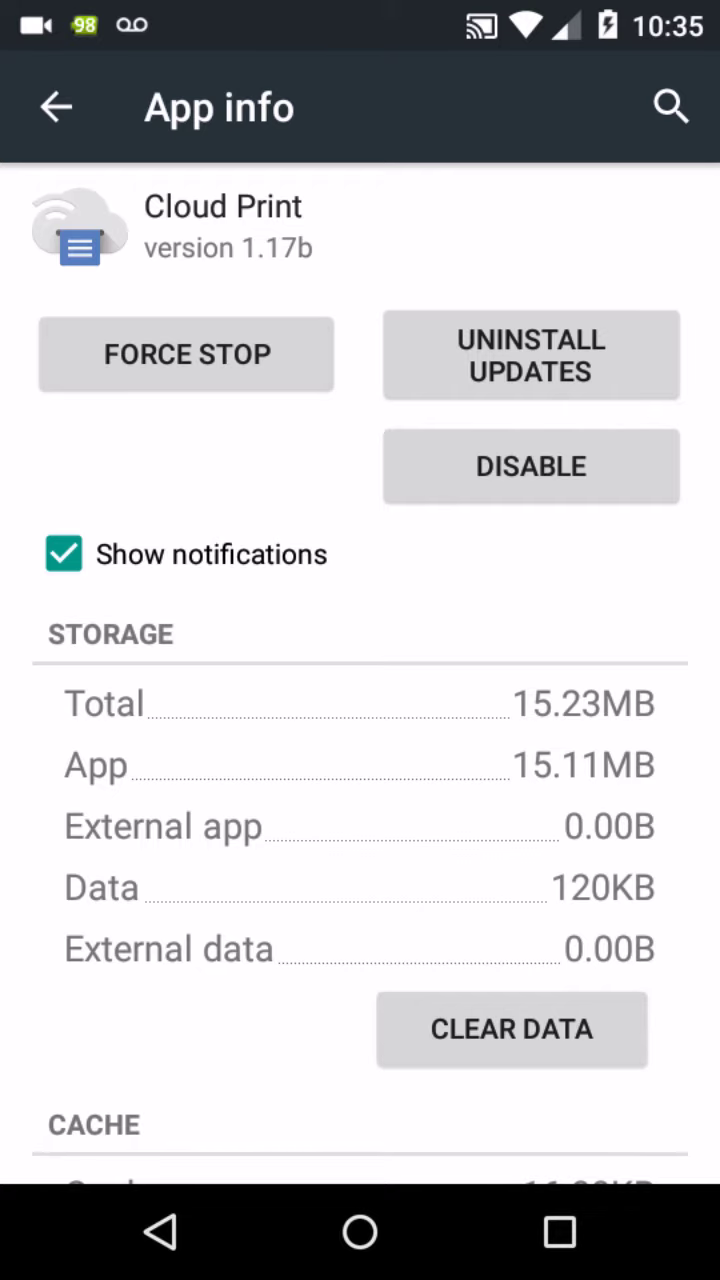
click(531, 355)
click(580, 720)
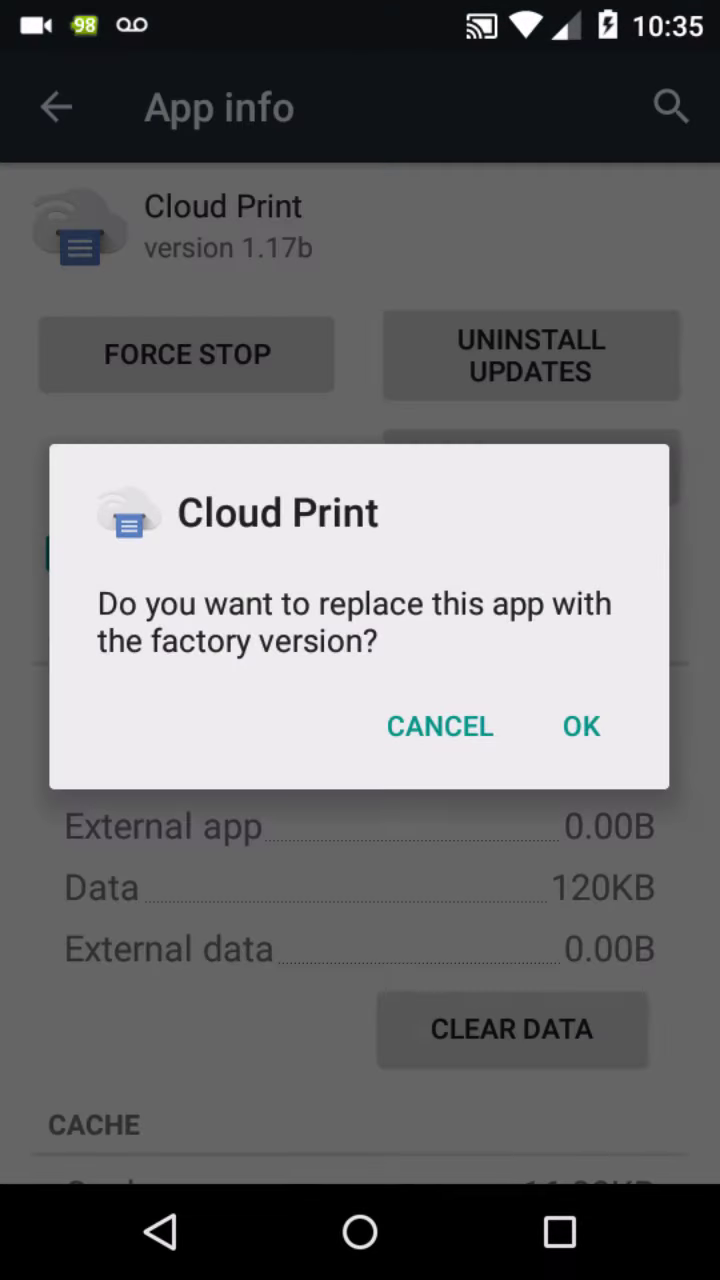
click(580, 724)
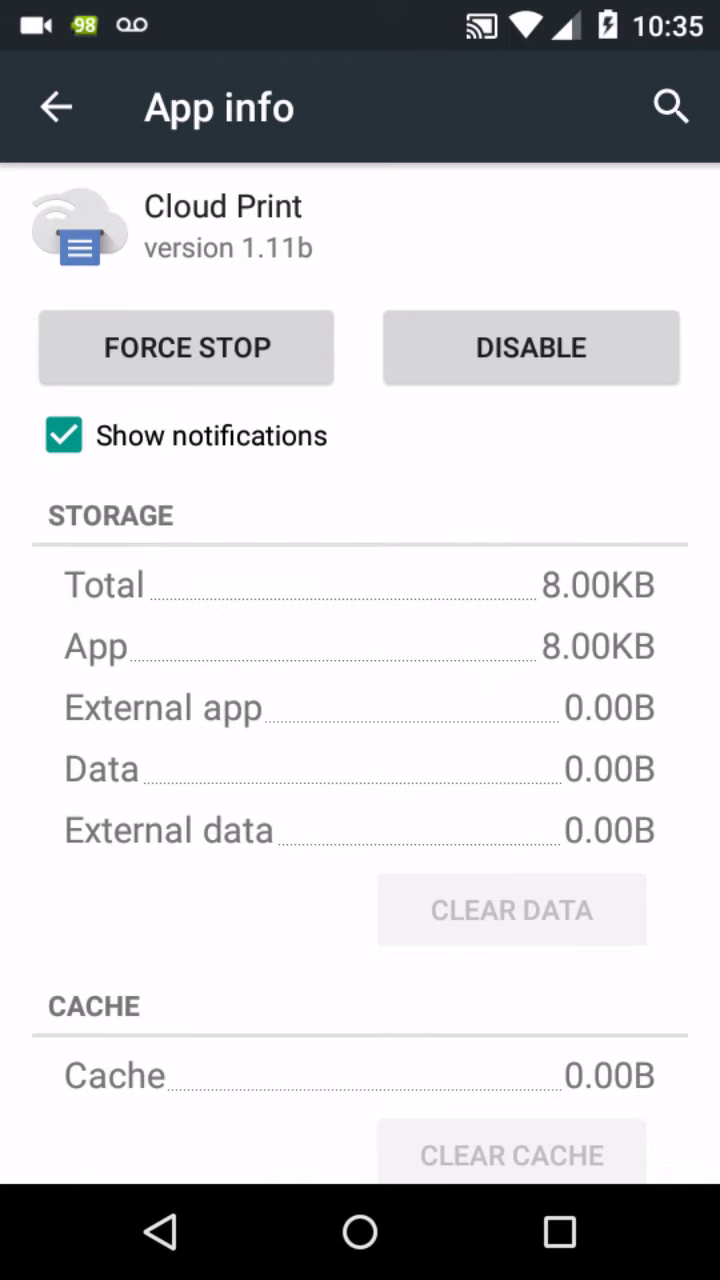
Step: Disable Cloud Print and return to the apps list
click(531, 347)
click(580, 720)
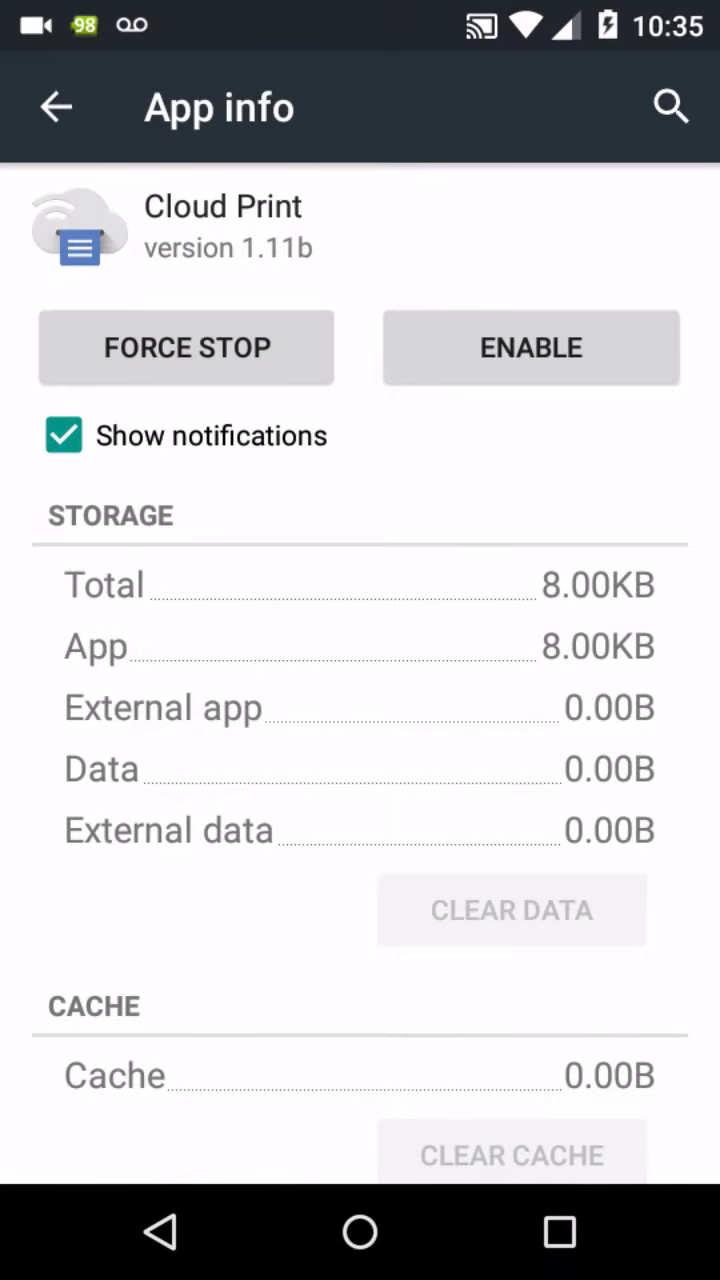
click(160, 1232)
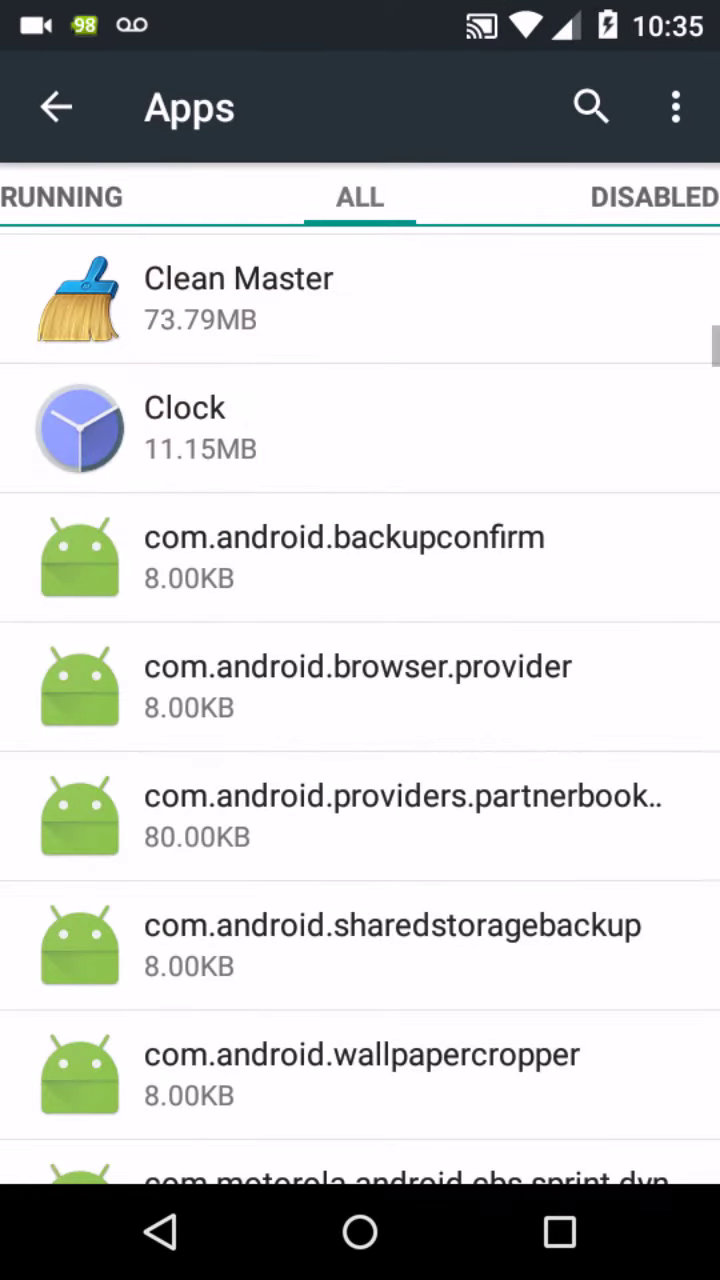
Step: Find Drive and uninstall its updates, shrinking it from 36.54MB to 4.28MB
scroll(360, 700, down, 10)
scroll(360, 700, down, 3)
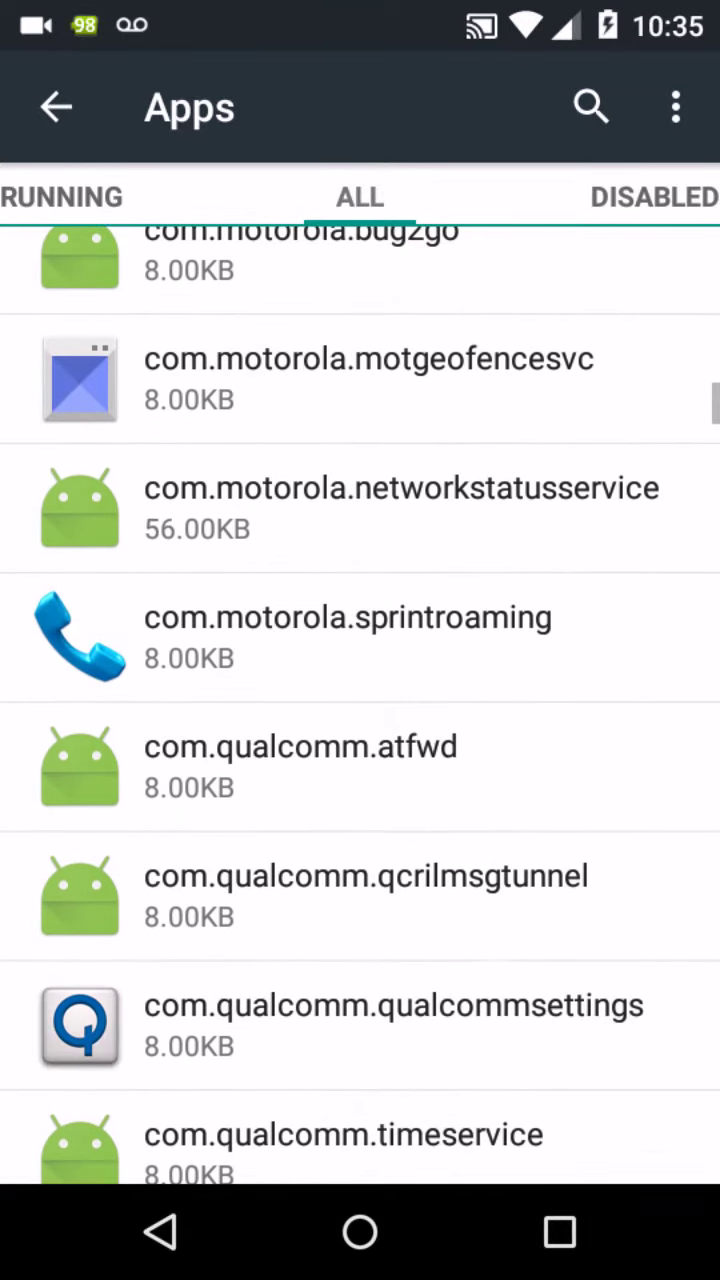
scroll(360, 700, down, 3)
scroll(360, 700, down, 3)
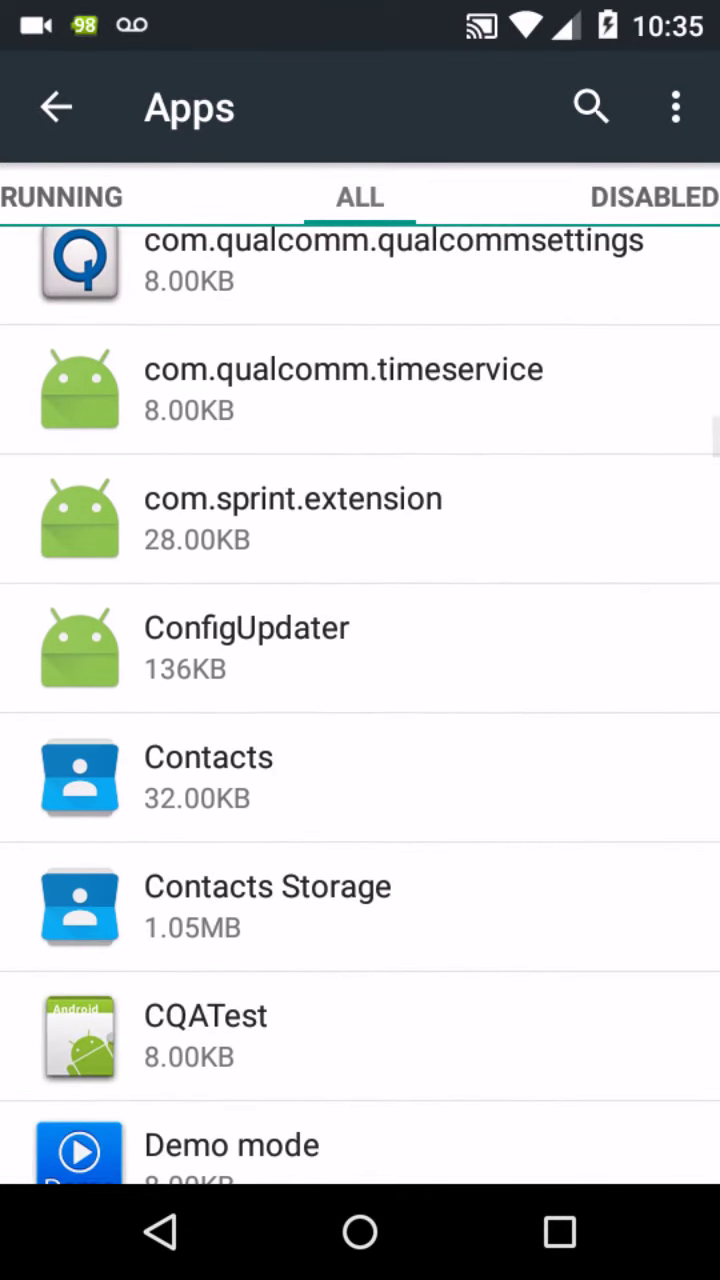
scroll(360, 700, down, 3)
scroll(360, 700, down, 3)
scroll(360, 700, down, 3)
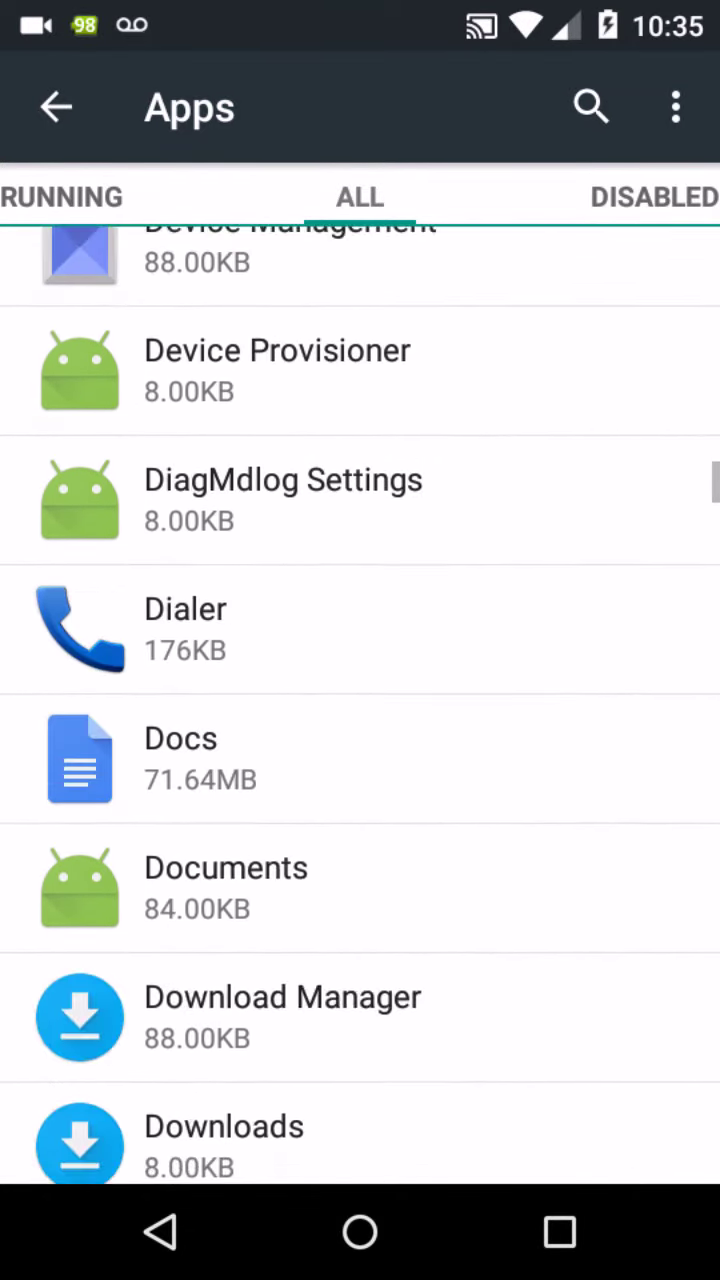
scroll(360, 700, down, 3)
scroll(360, 700, down, 2)
click(350, 664)
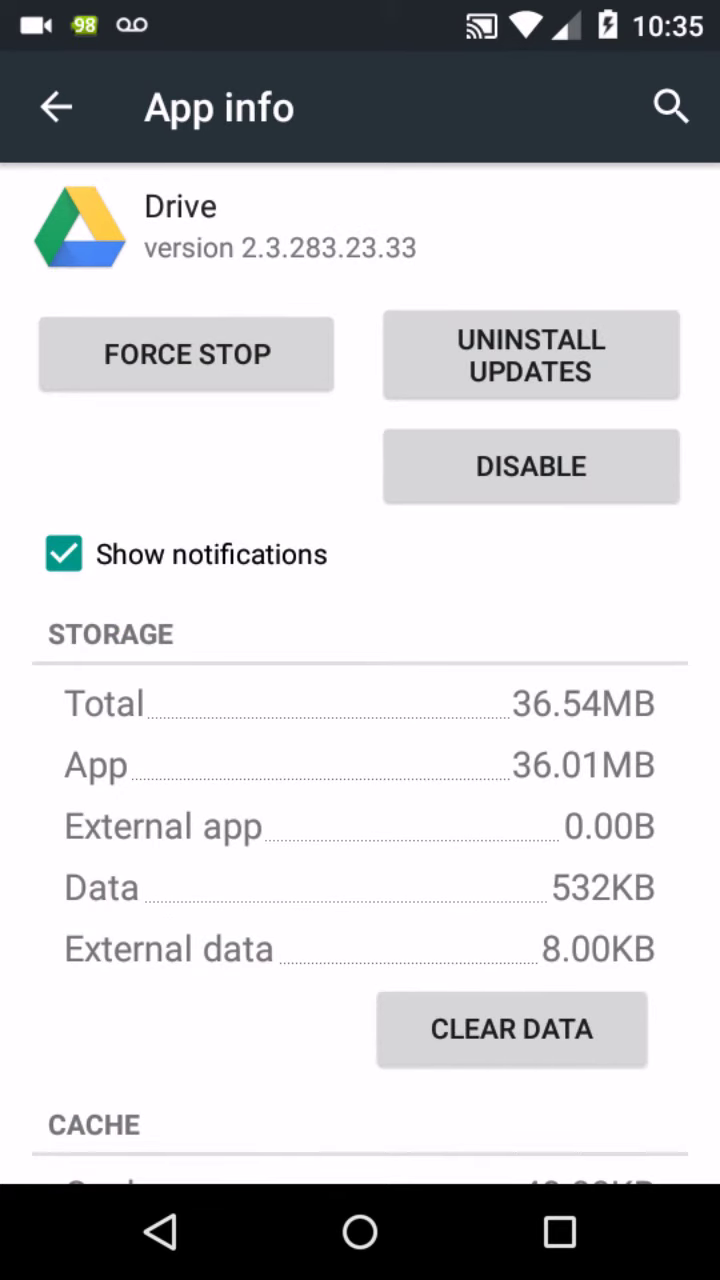
click(530, 355)
click(605, 718)
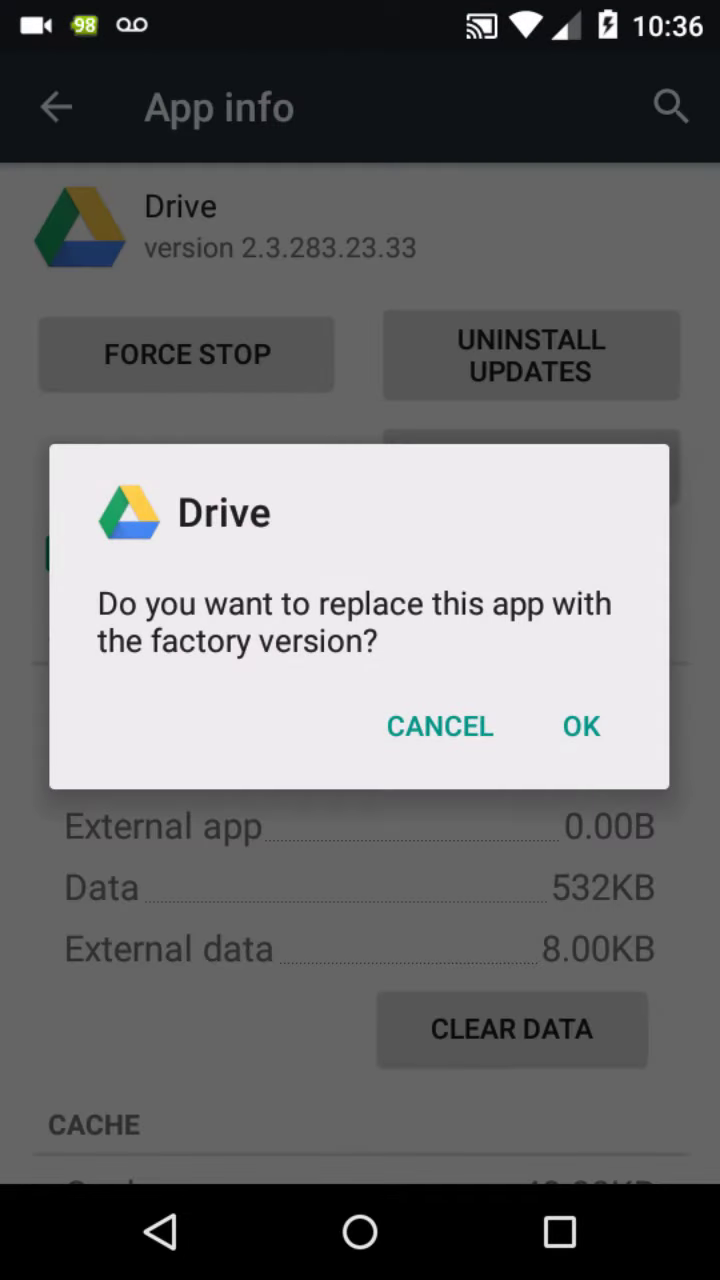
click(581, 726)
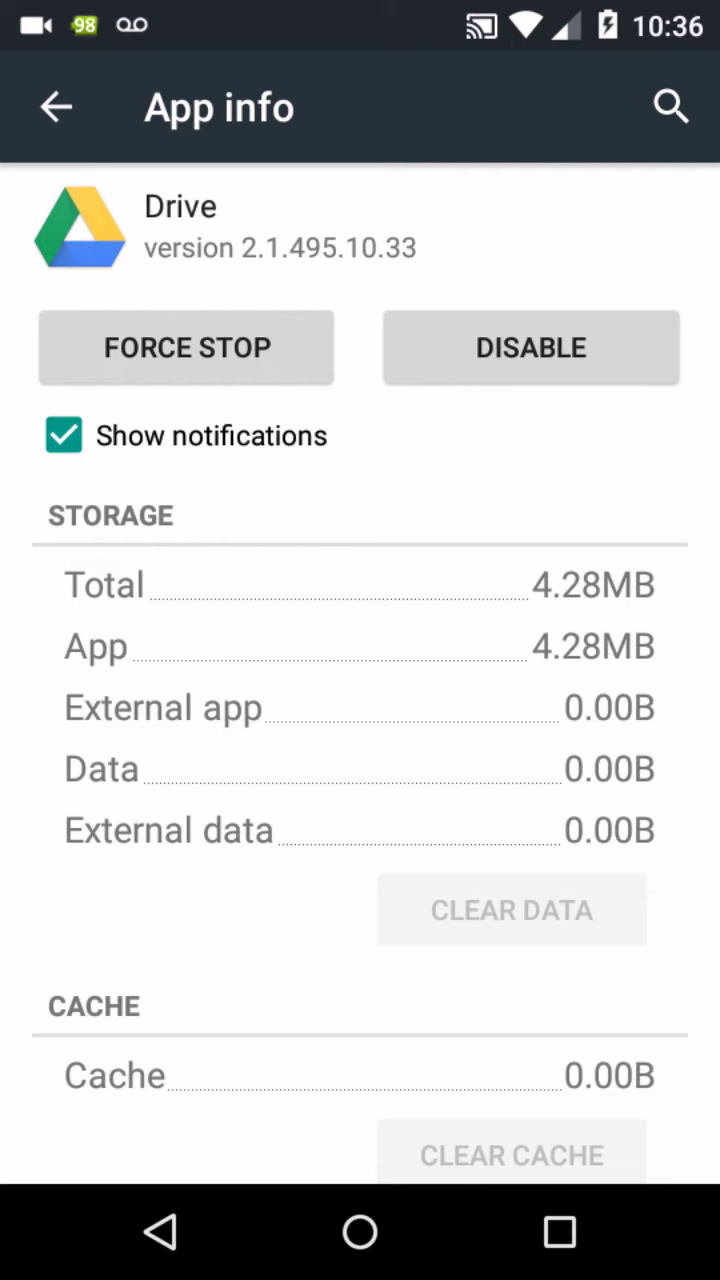
Step: Disable Drive and return to the apps list
click(531, 347)
click(580, 720)
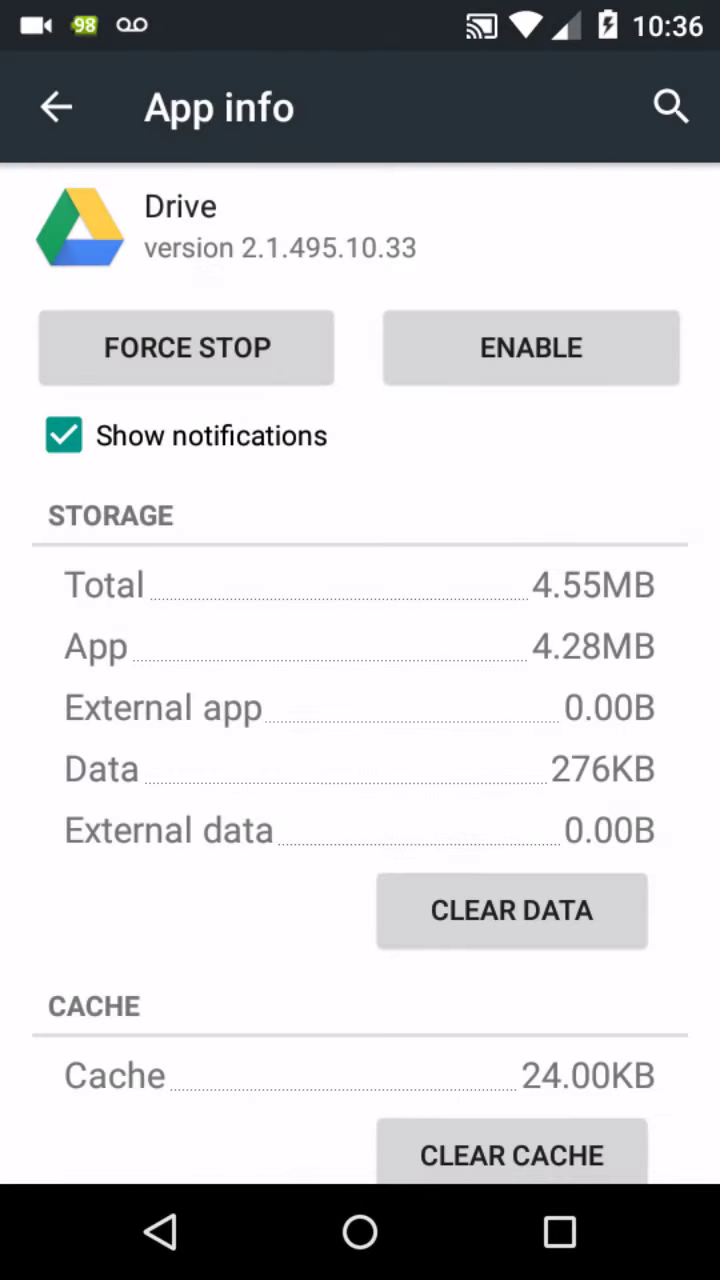
click(160, 1232)
Step: Find Gadget Guardian in the apps list and disable it
scroll(360, 700, down, 2)
scroll(360, 700, down, 5)
scroll(360, 700, down, 5)
scroll(360, 700, down, 2)
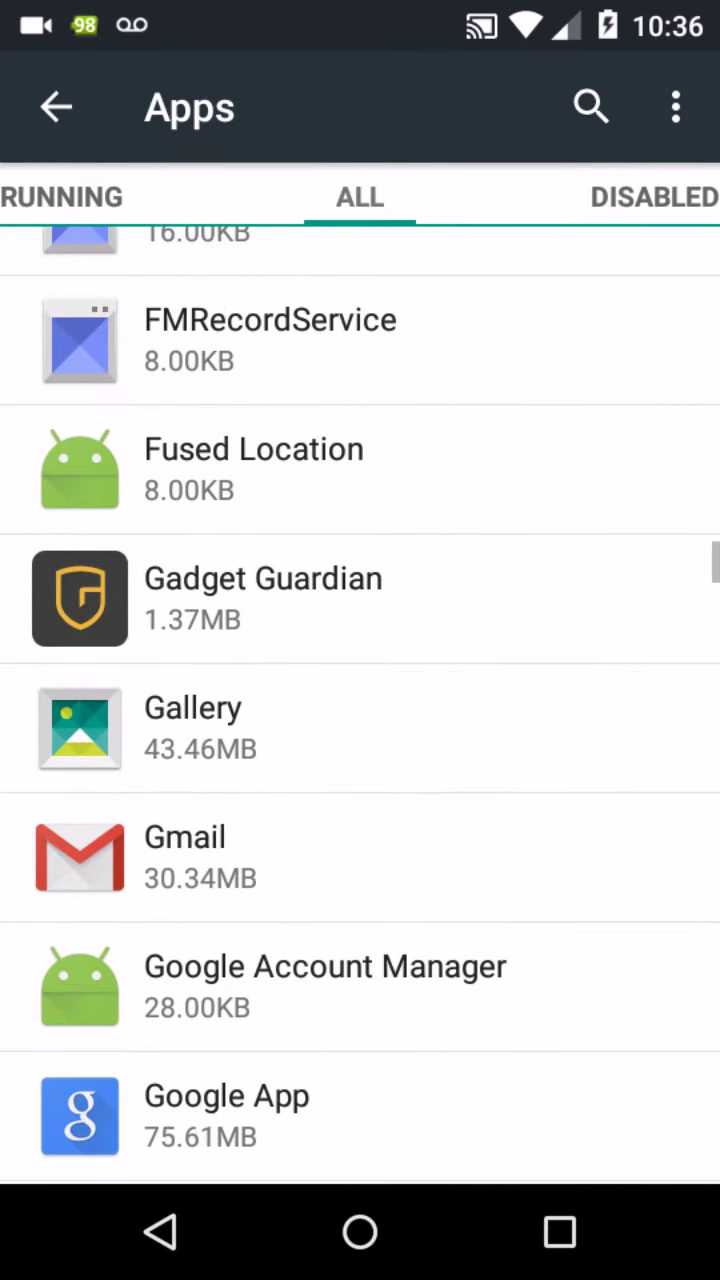
click(300, 598)
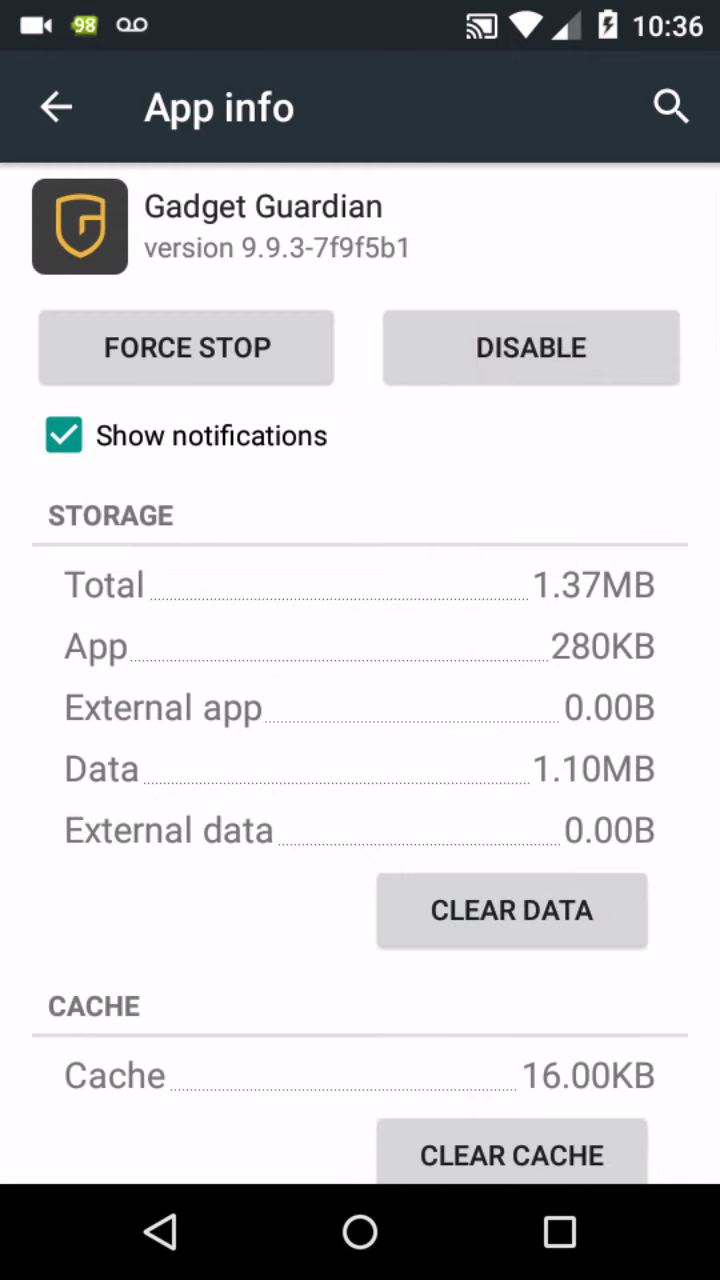
click(531, 347)
click(437, 718)
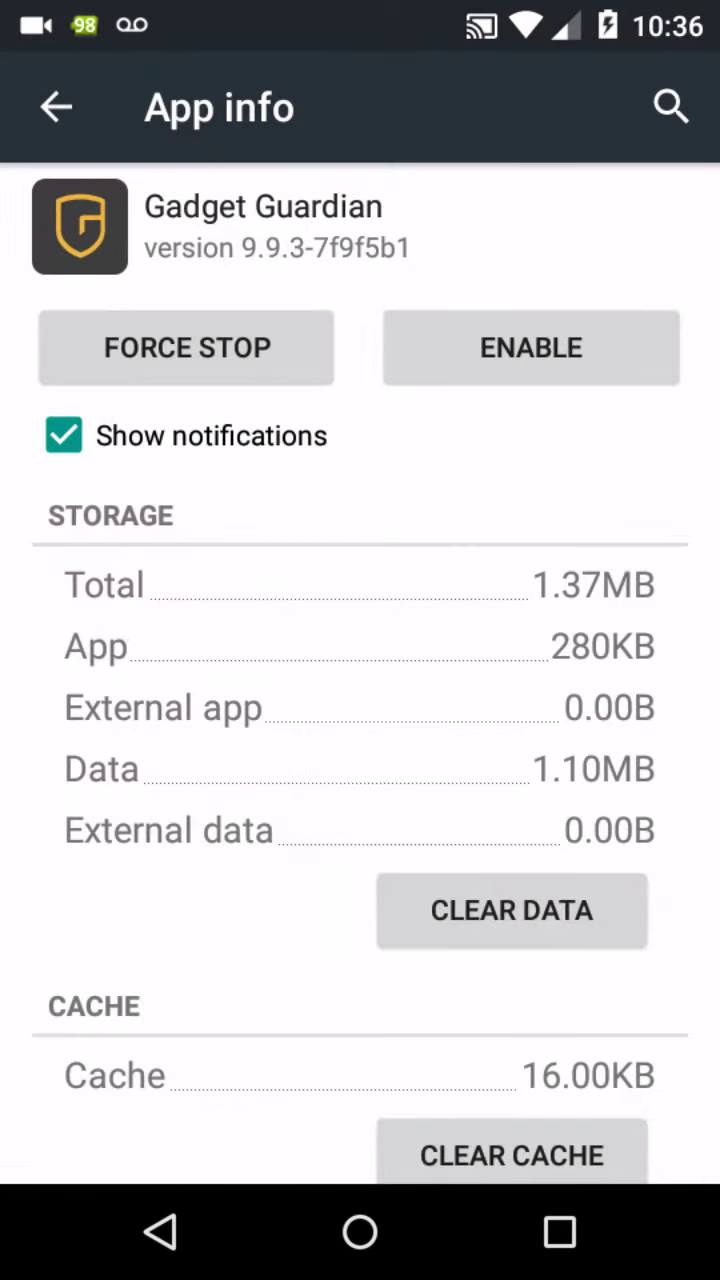
Step: Delete Gadget Guardian's data, leaving it at 280KB, and return to the apps list
click(511, 910)
click(580, 740)
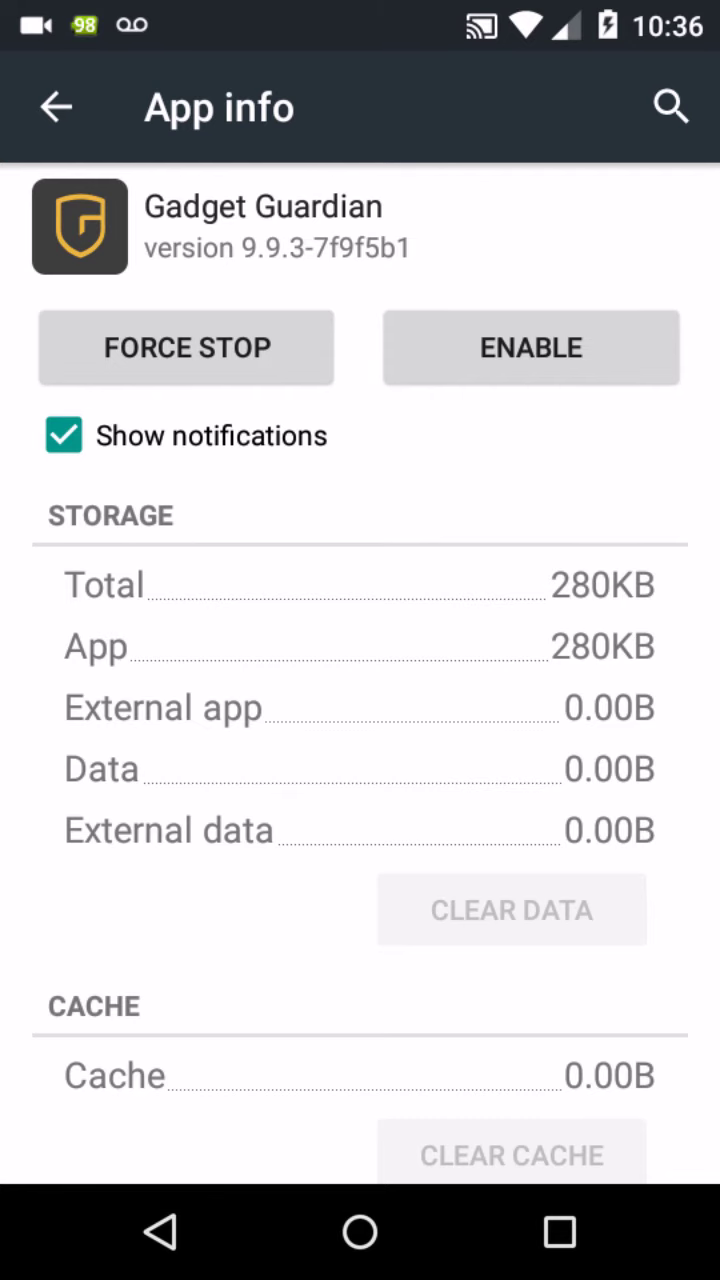
click(160, 1232)
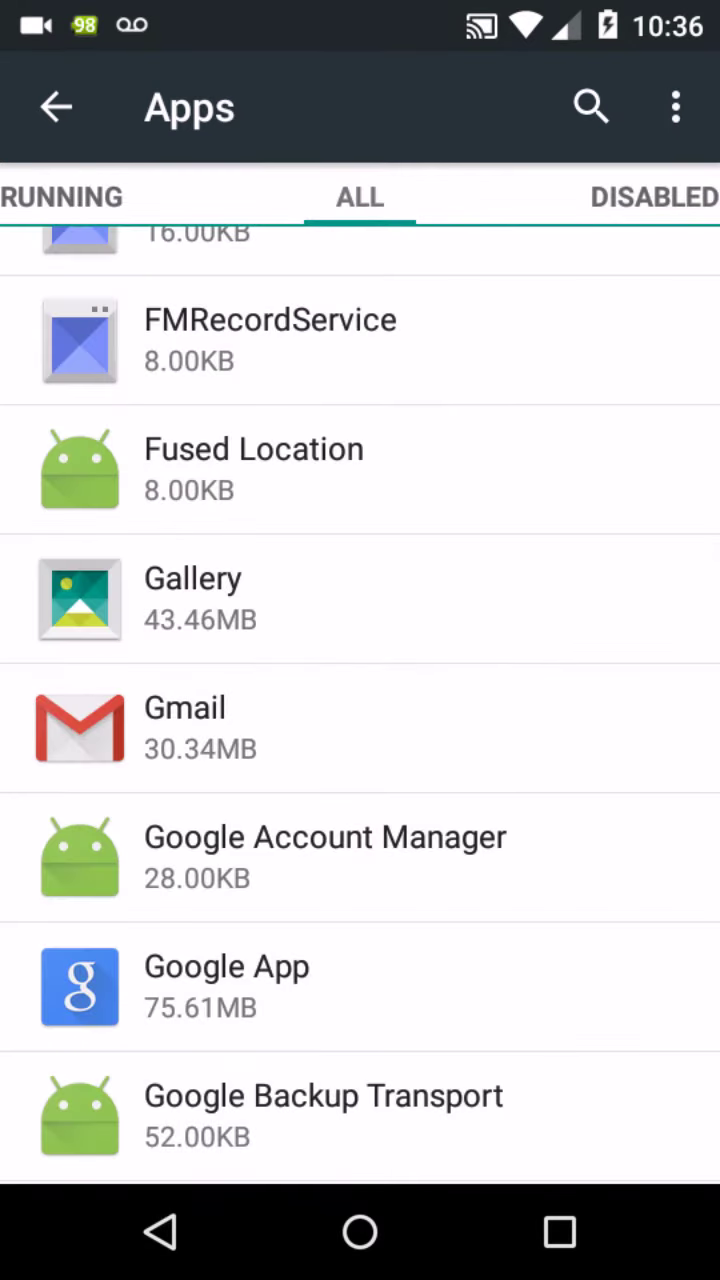
Step: Clear the Google App's cache from 248KB to 16KB and return to the list
scroll(360, 700, down, 1)
scroll(360, 700, down, 3)
scroll(360, 700, down, 2)
scroll(360, 700, up, 1)
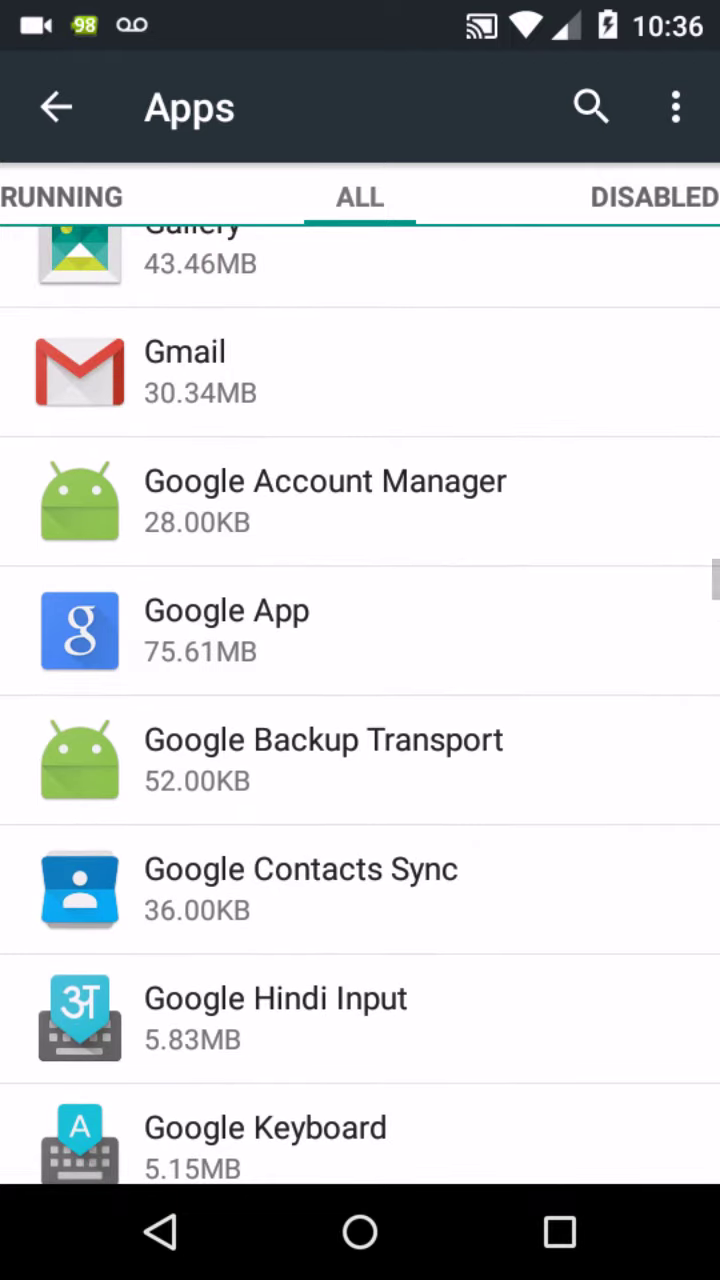
click(300, 608)
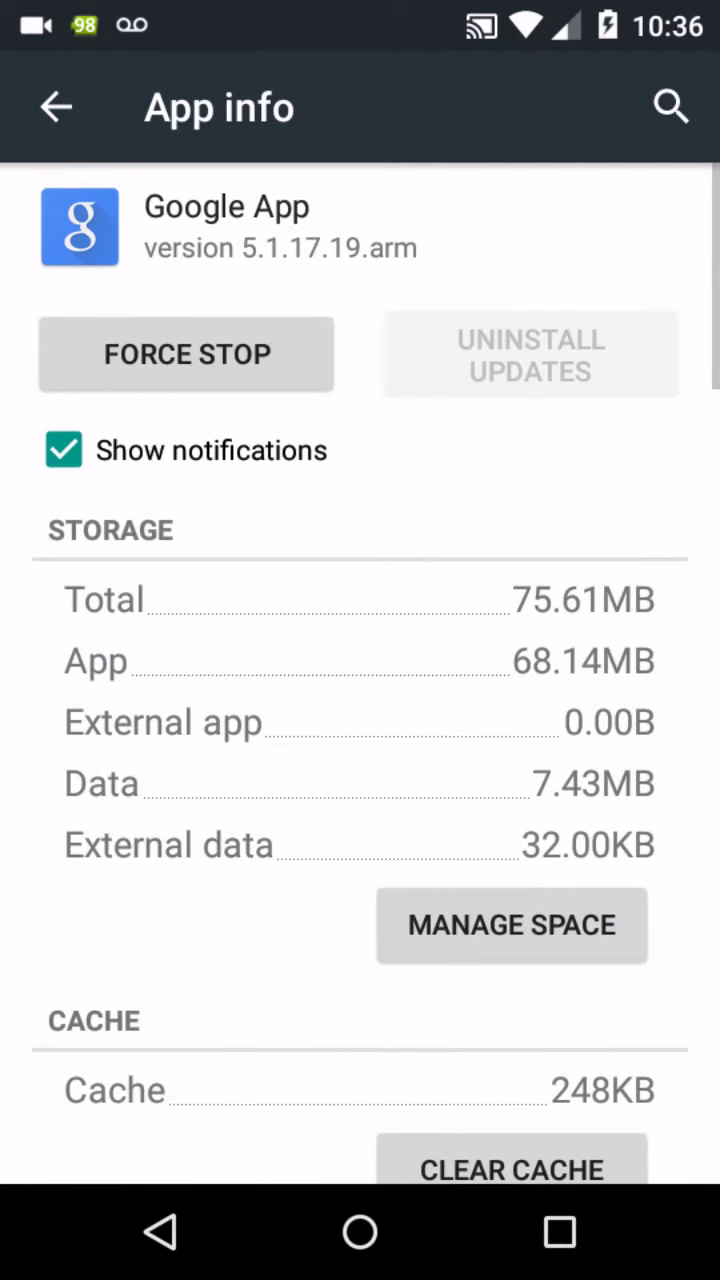
scroll(360, 700, down, 2)
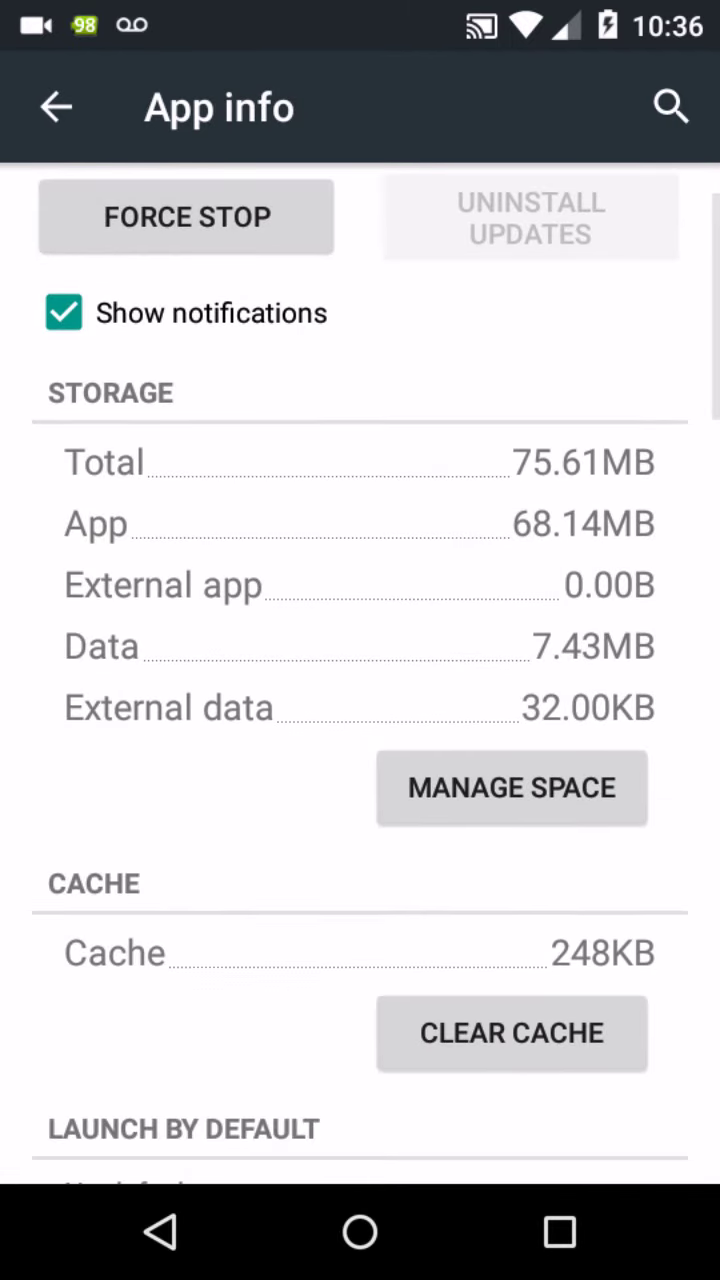
click(562, 1034)
scroll(360, 700, up, 2)
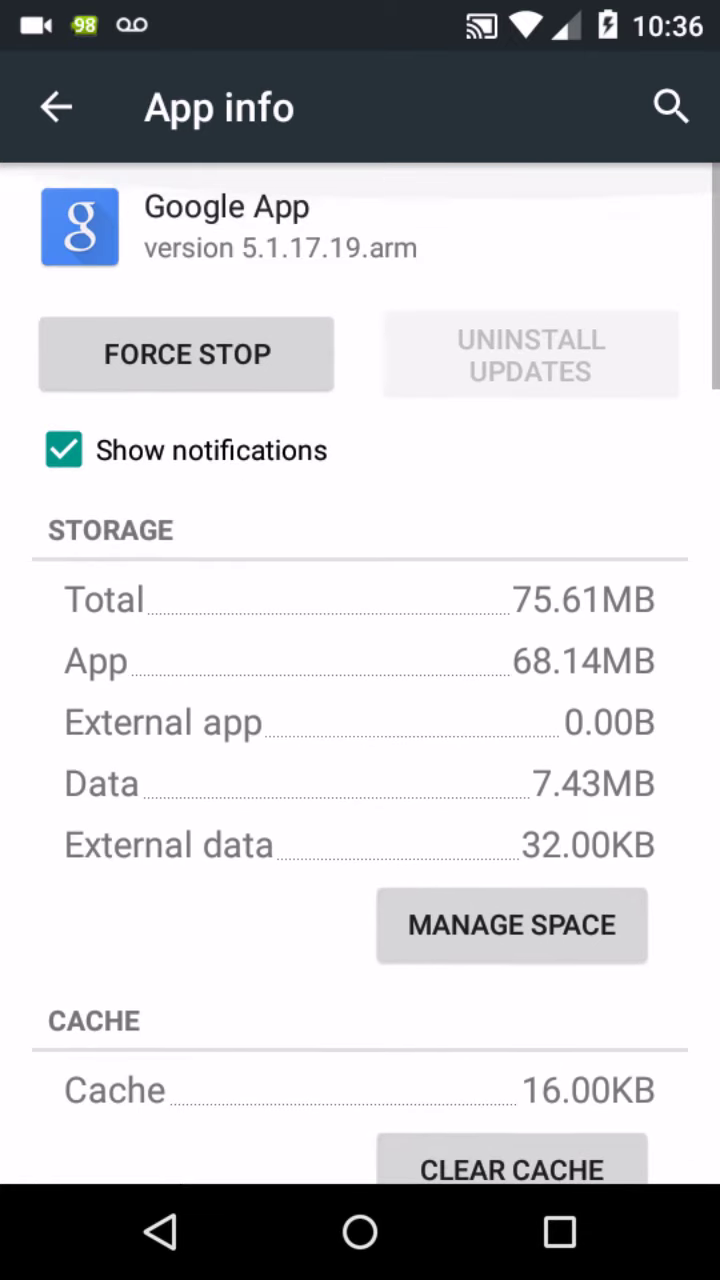
click(160, 1232)
Step: Scroll further down the full apps list
scroll(360, 705, down, 1)
scroll(360, 705, down, 1)
scroll(360, 705, down, 2)
scroll(360, 705, down, 3)
scroll(360, 705, down, 2)
scroll(360, 705, down, 1)
scroll(360, 705, down, 3)
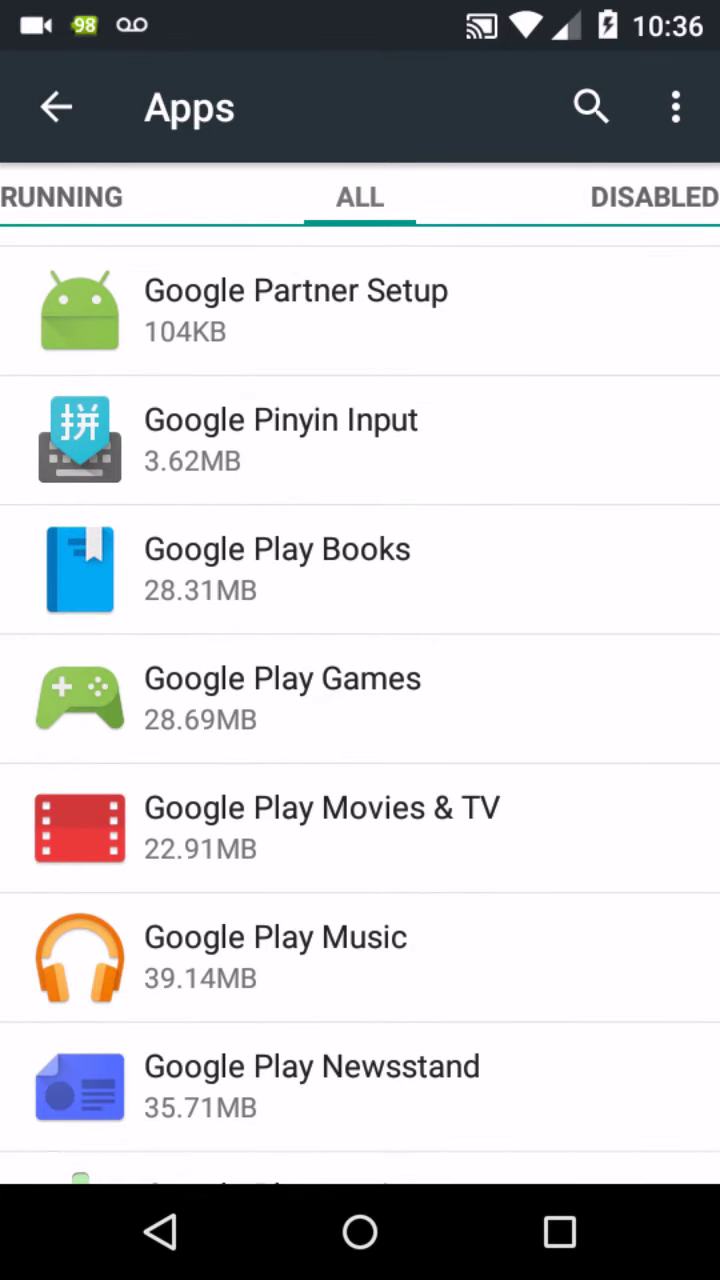
Step: Disable Google Play Books, left at factory version 3.3.15 and 8.00KB, and return to the list
click(280, 569)
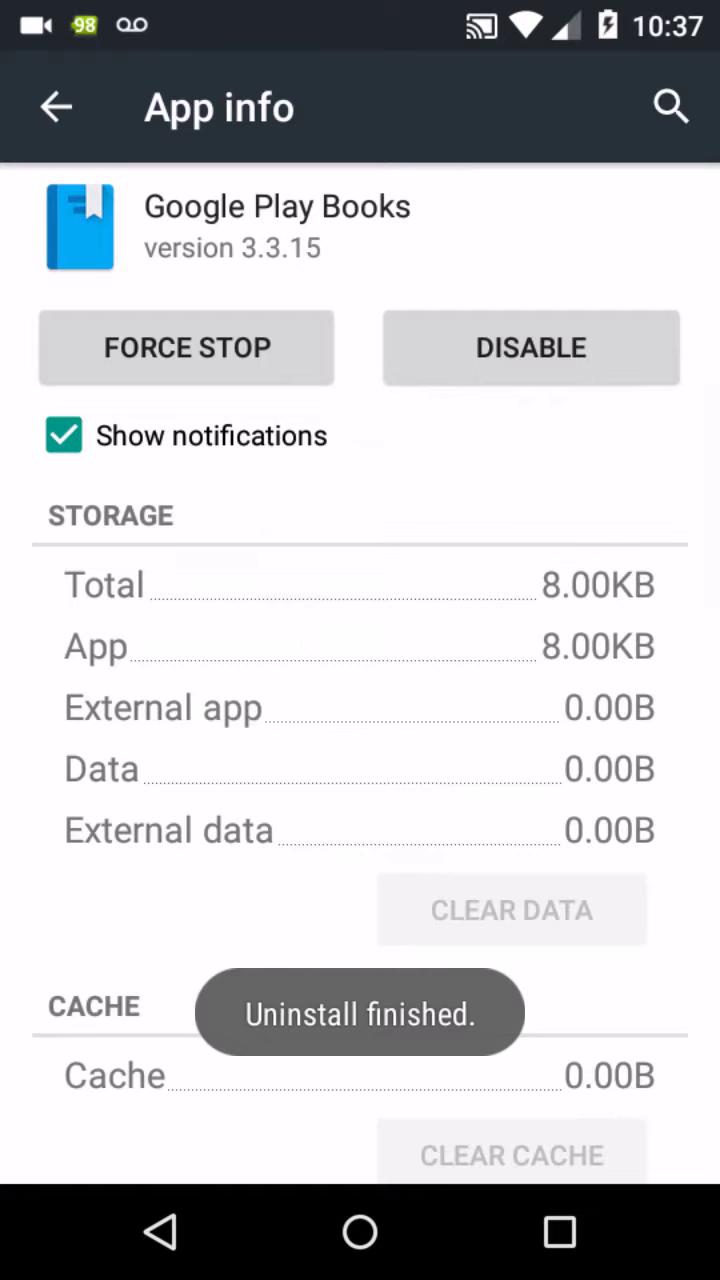
click(531, 347)
click(581, 722)
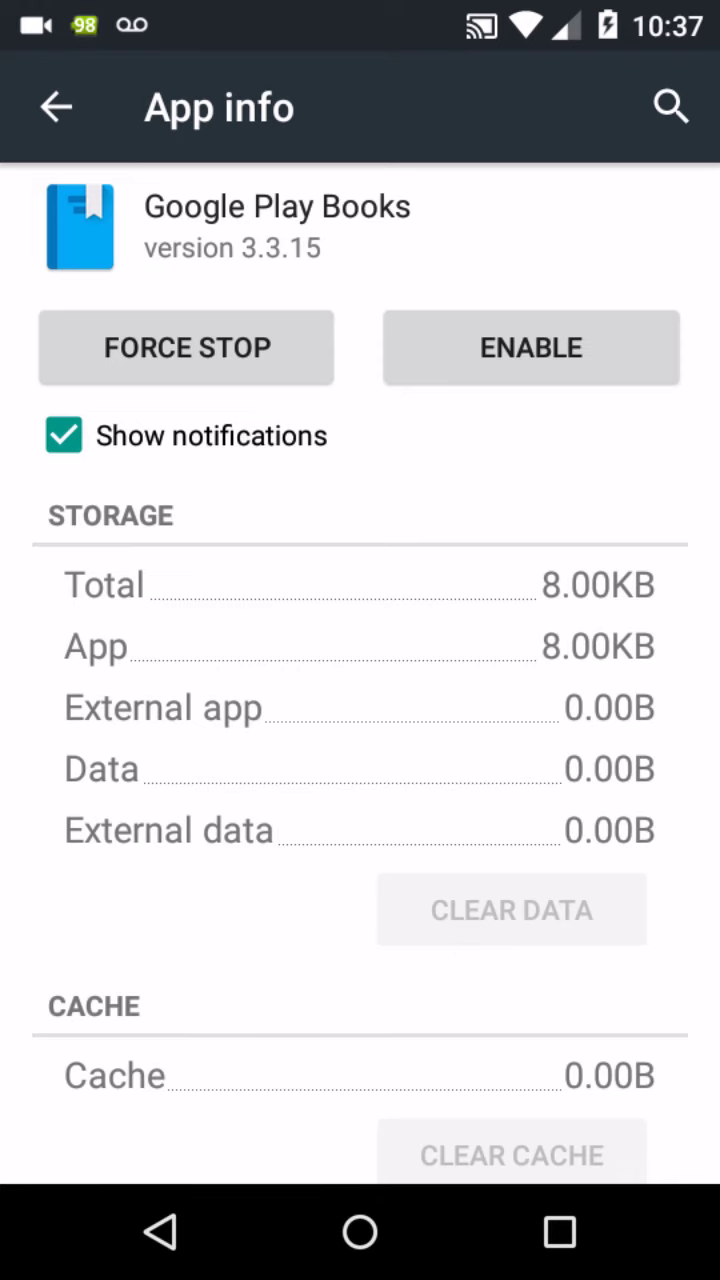
click(160, 1232)
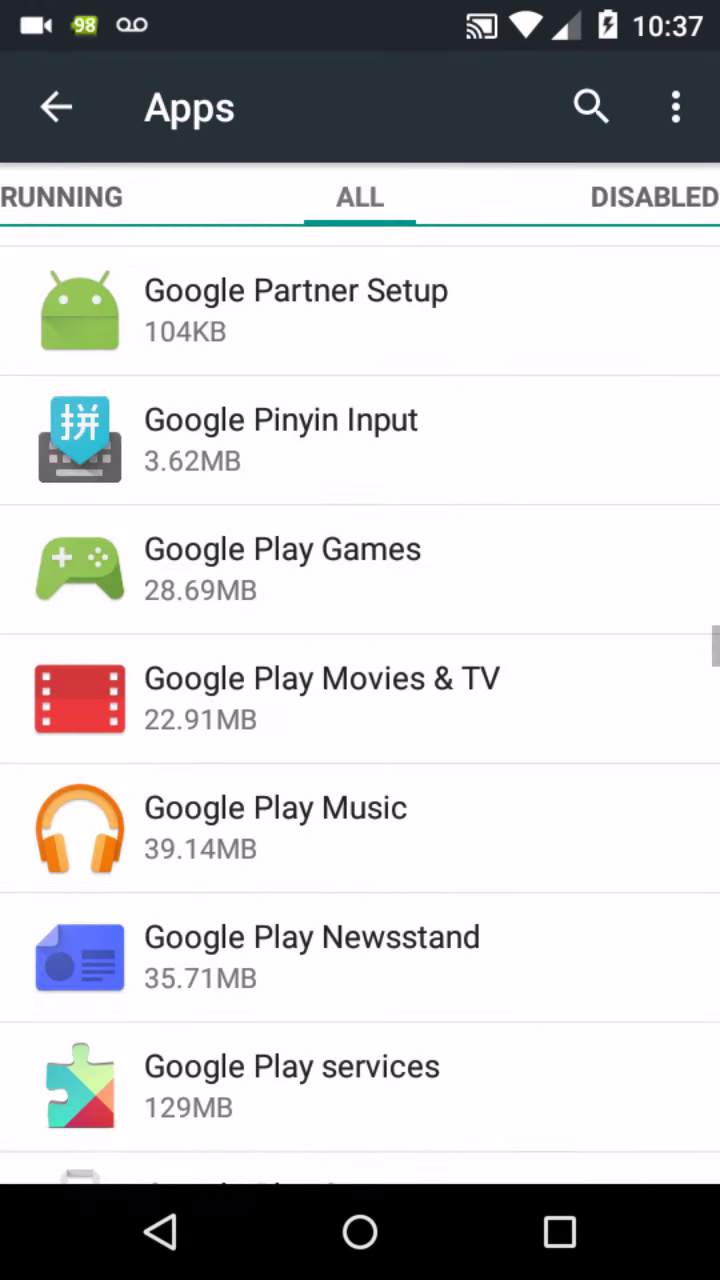
Step: Uninstall Google Play Movies & TV's updates, reverting it to version 3.6.16 at 832KB
click(320, 698)
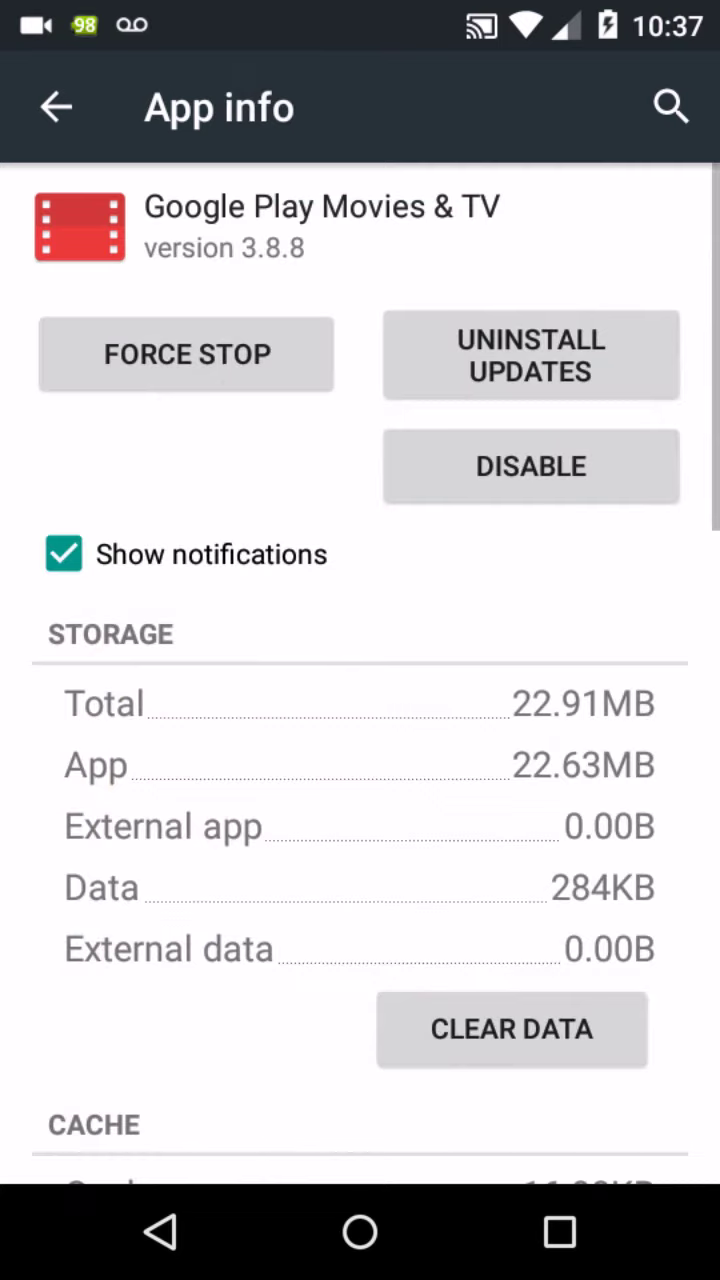
click(530, 355)
click(580, 720)
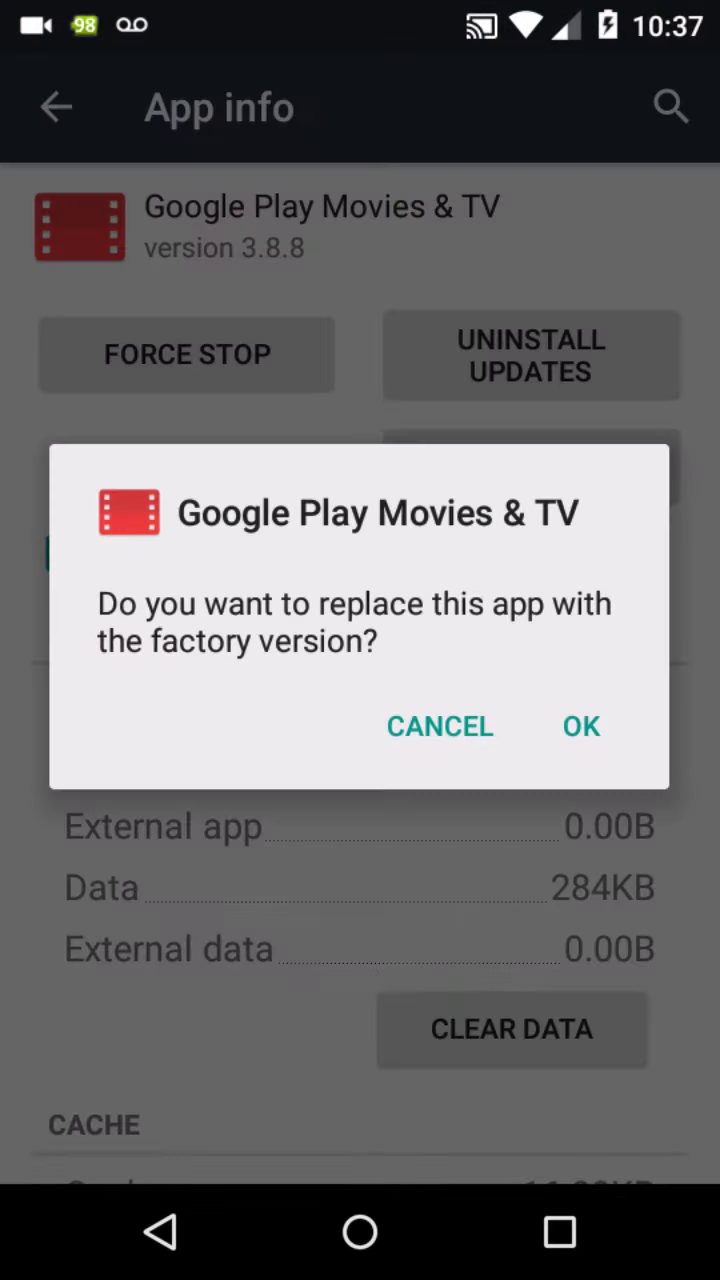
click(581, 726)
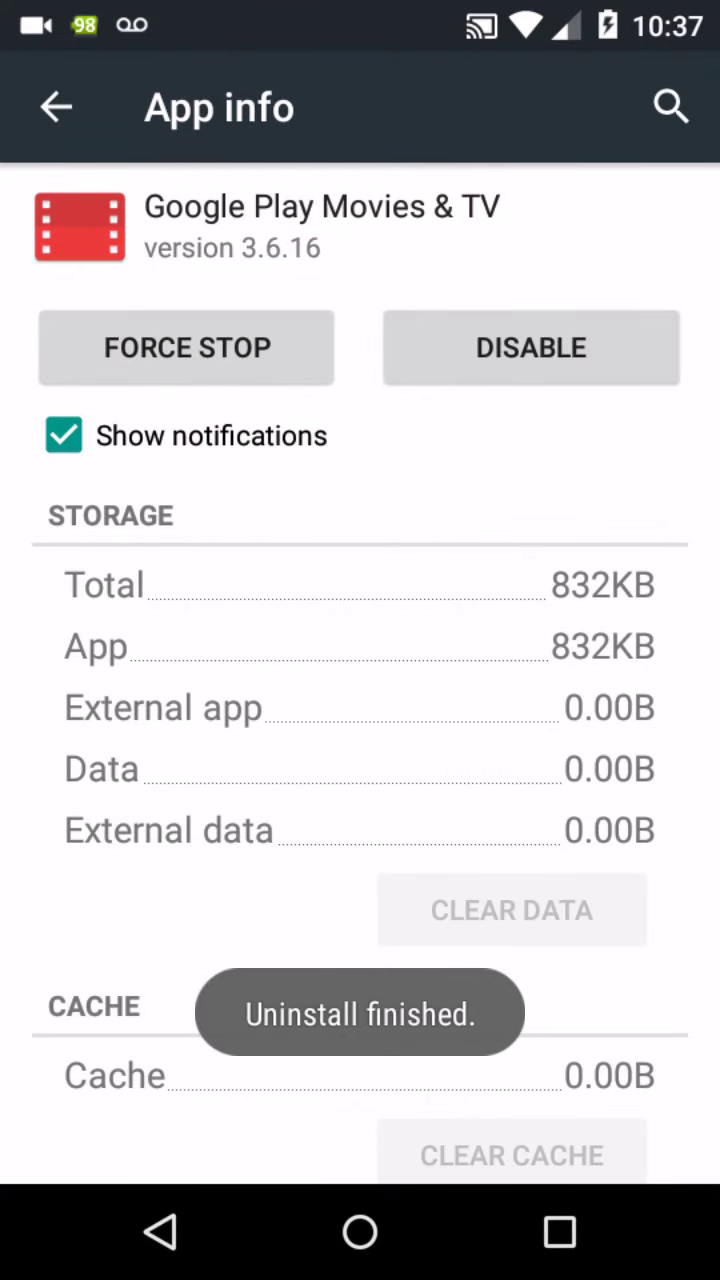
Step: Disable Google Play Movies & TV and return to the apps list
click(531, 347)
click(580, 720)
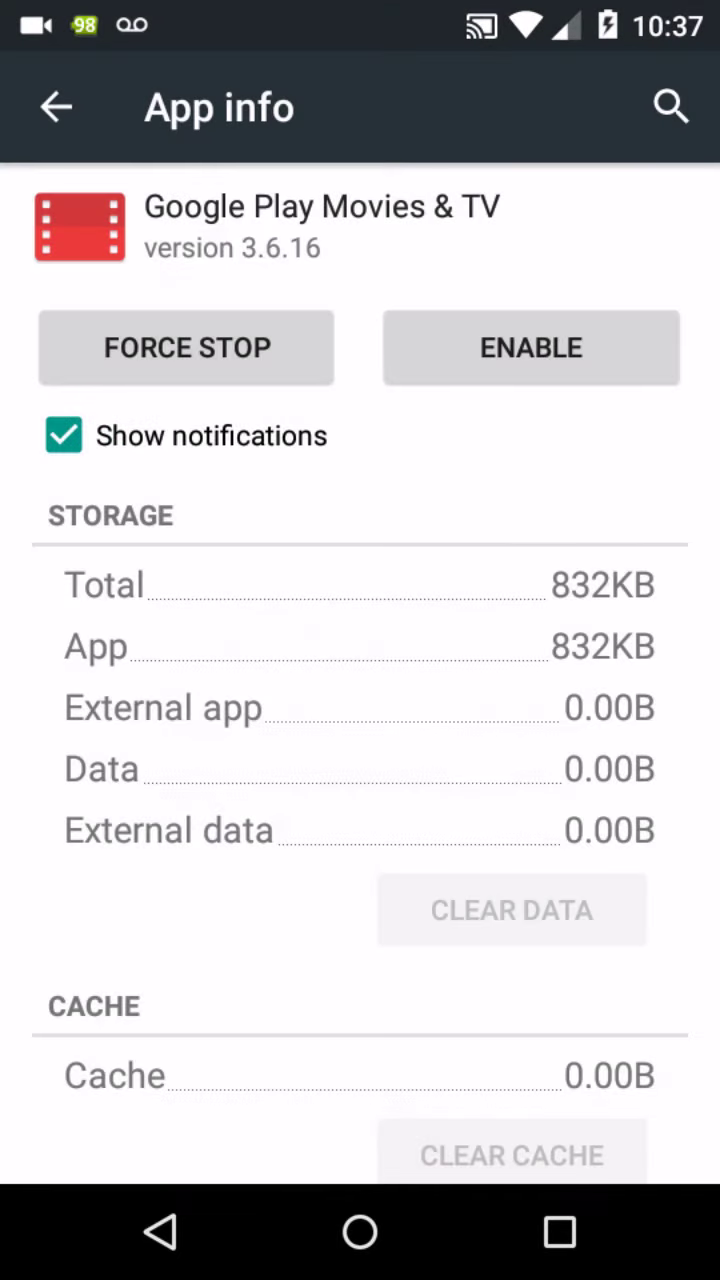
click(160, 1232)
Step: Disable Google Play Newsstand, left at factory version 3.3.1, and return to the apps list
scroll(360, 700, down, 2)
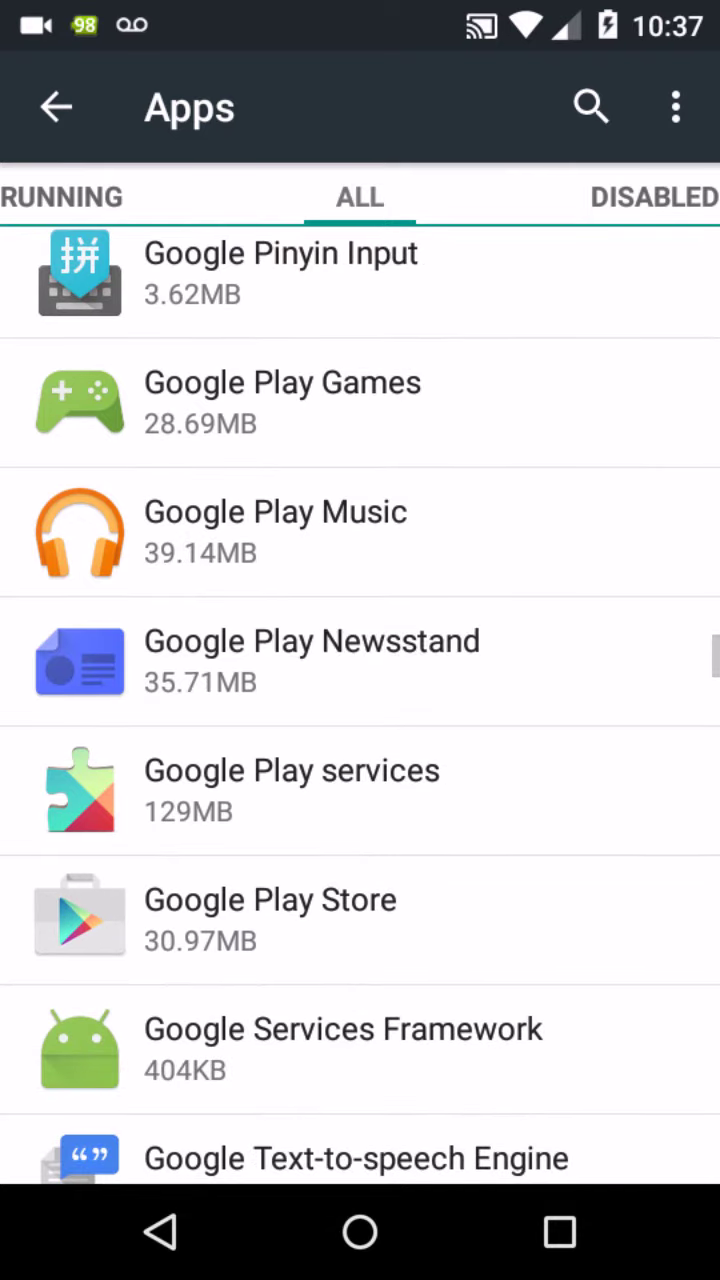
click(360, 660)
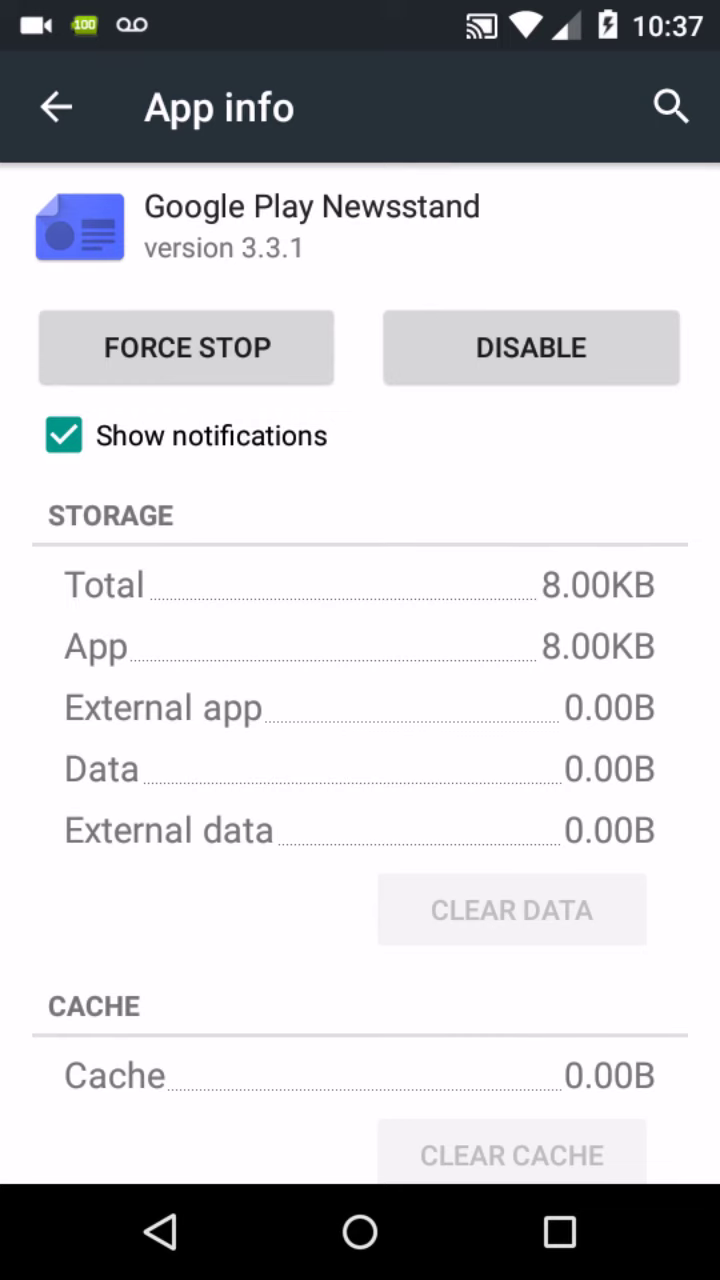
click(531, 347)
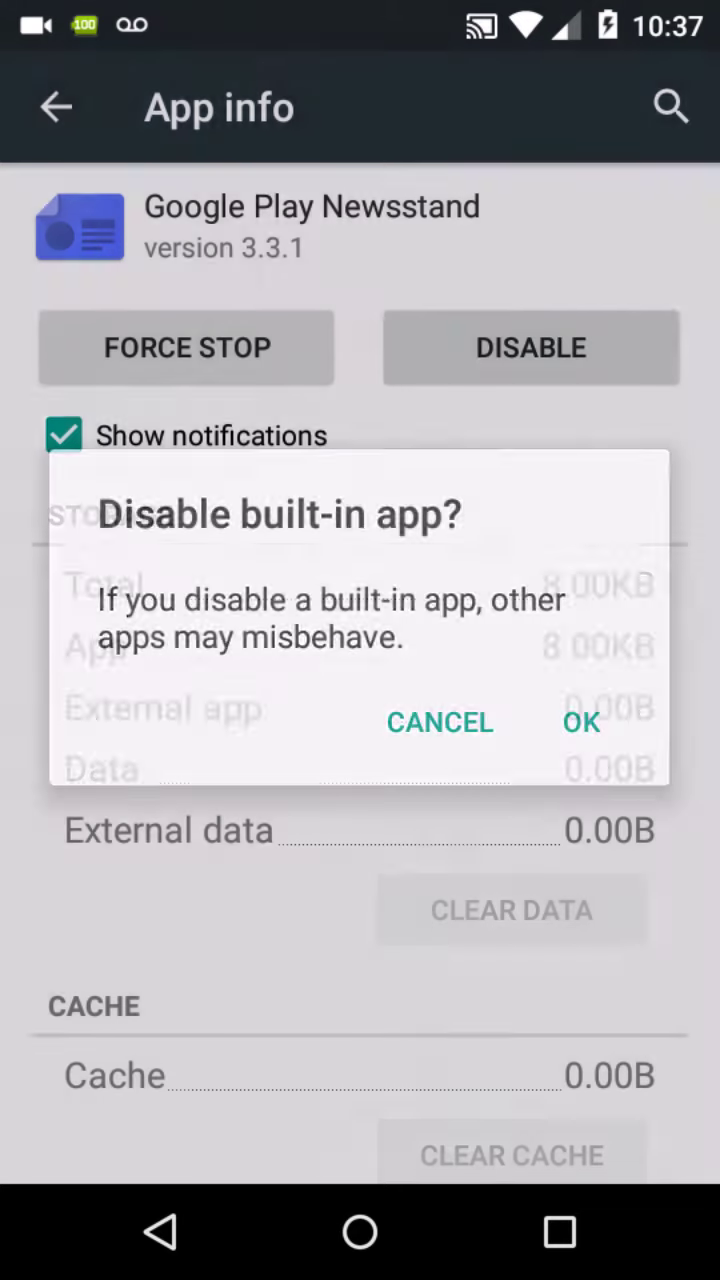
click(580, 720)
key(Escape)
Step: Revert Google Text-to-speech Engine to its factory version and disable it
scroll(360, 700, down, 3)
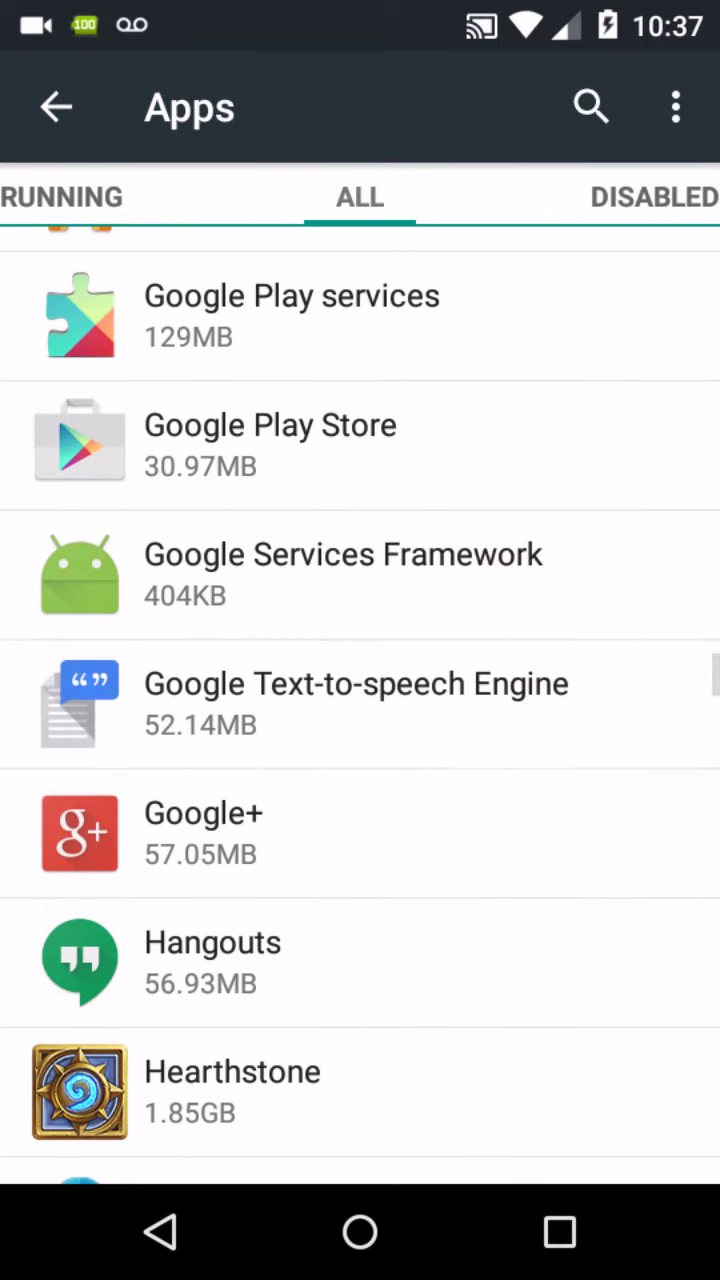
scroll(360, 700, down, 1)
click(405, 636)
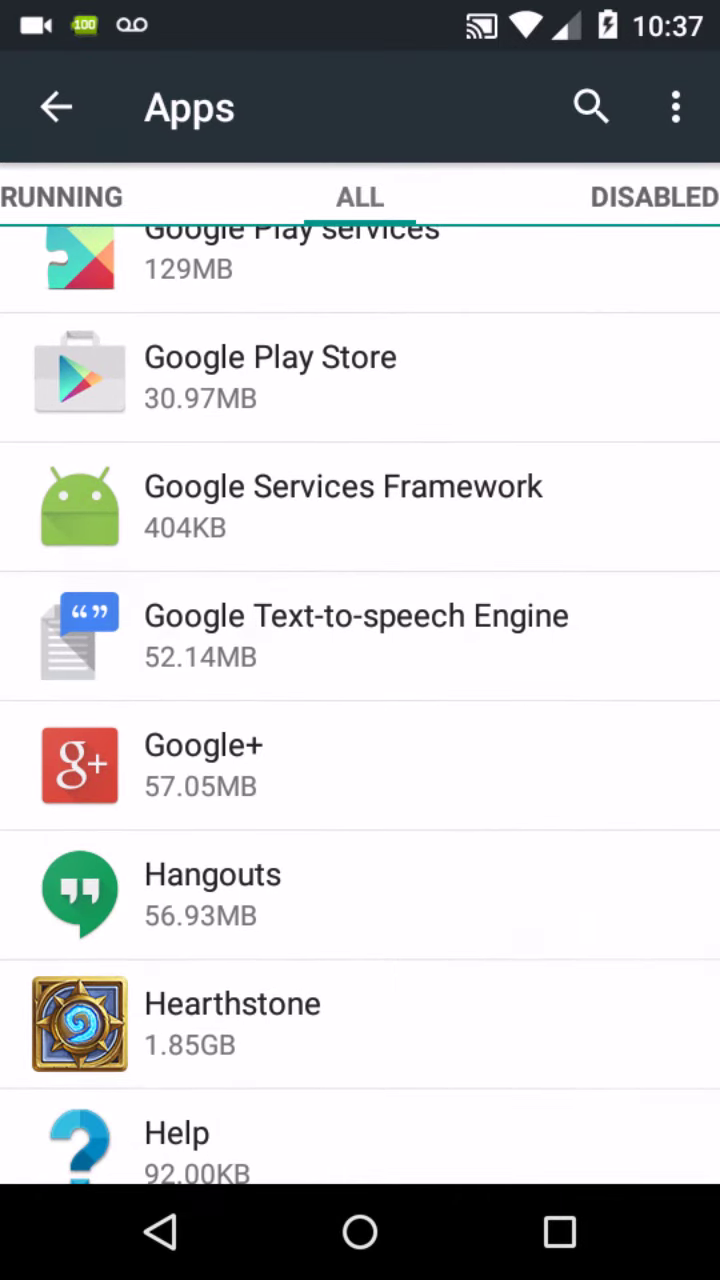
click(531, 355)
click(581, 722)
click(580, 740)
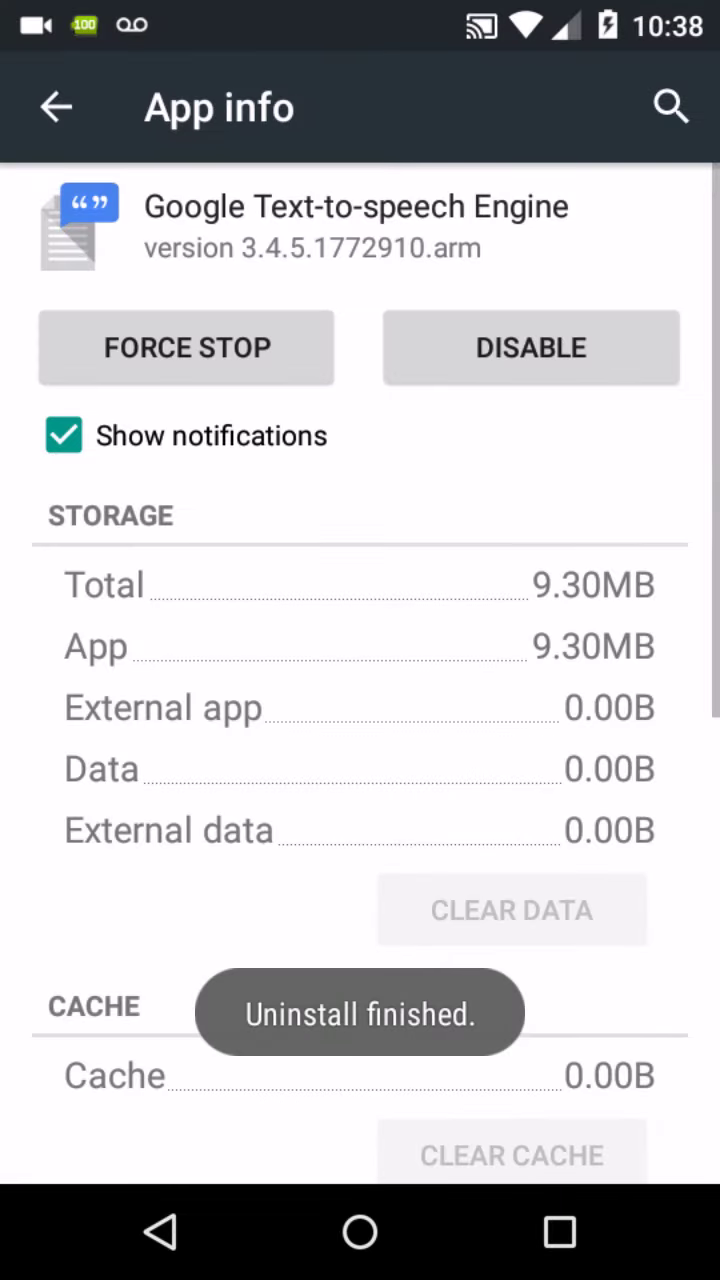
click(531, 347)
click(580, 720)
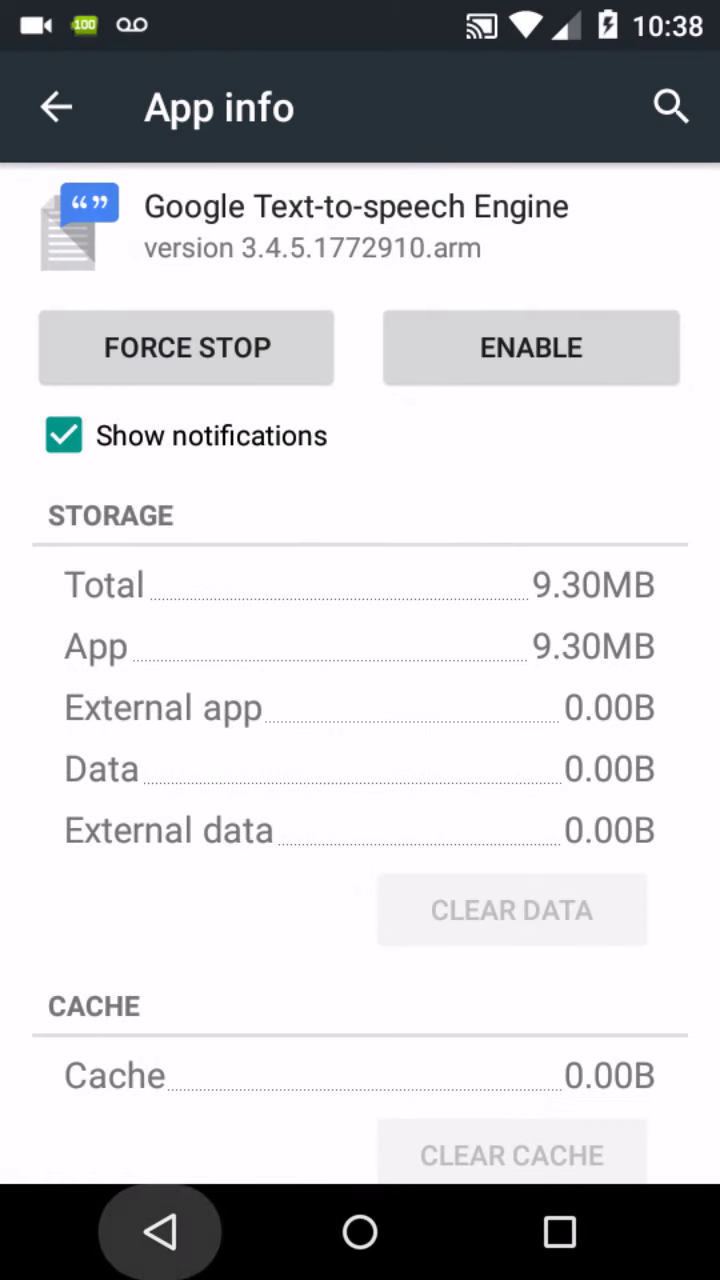
click(160, 1232)
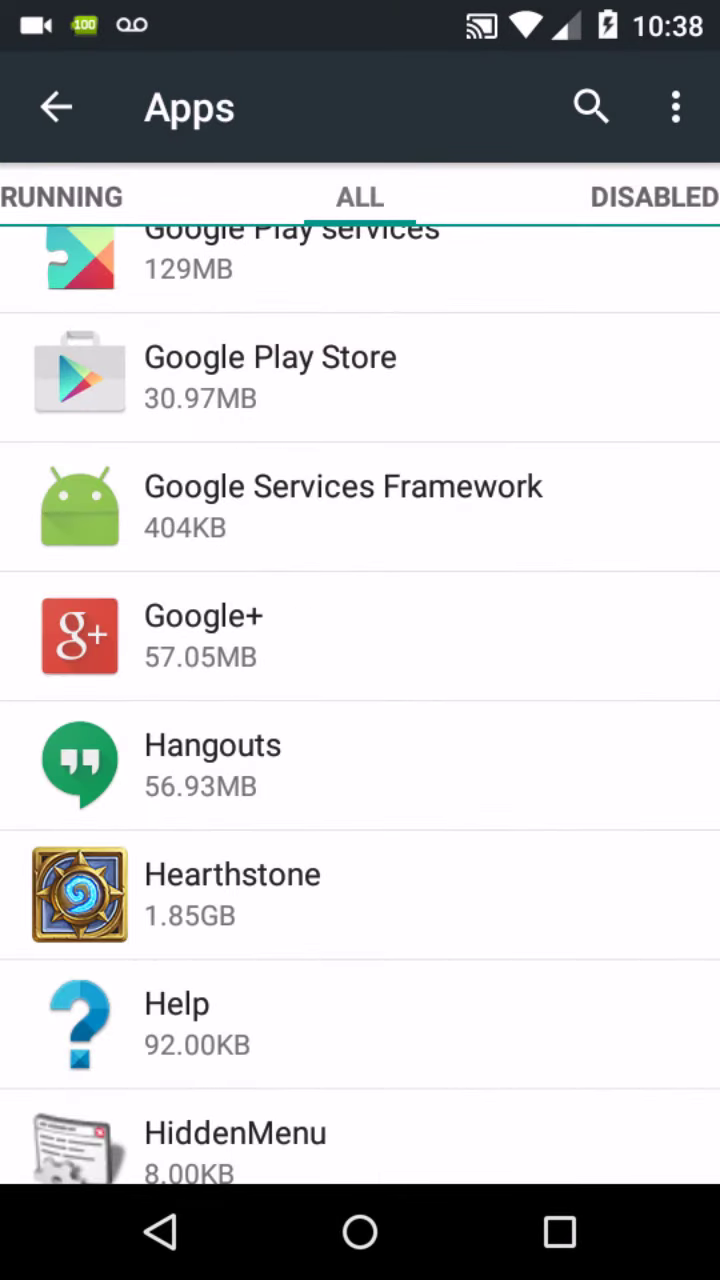
Step: Revert Google+ to factory version 5.0.0 at 9.82MB and disable it
click(360, 636)
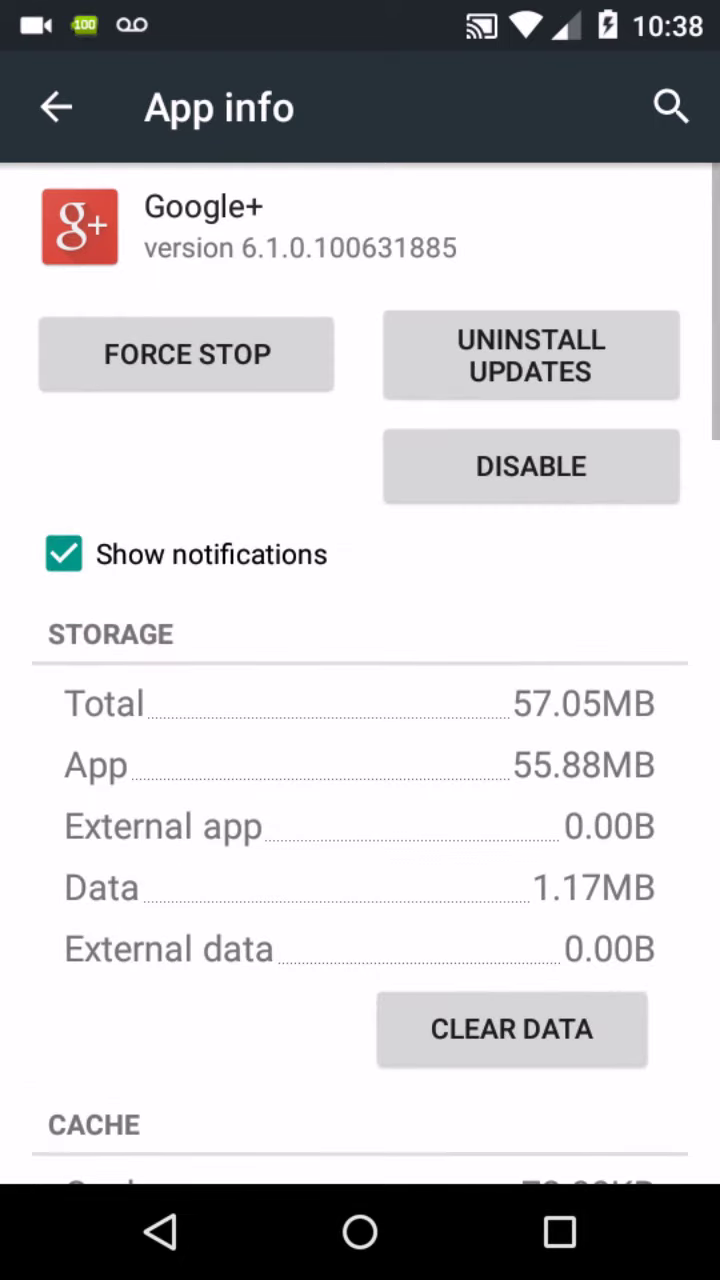
click(531, 355)
click(580, 720)
click(581, 726)
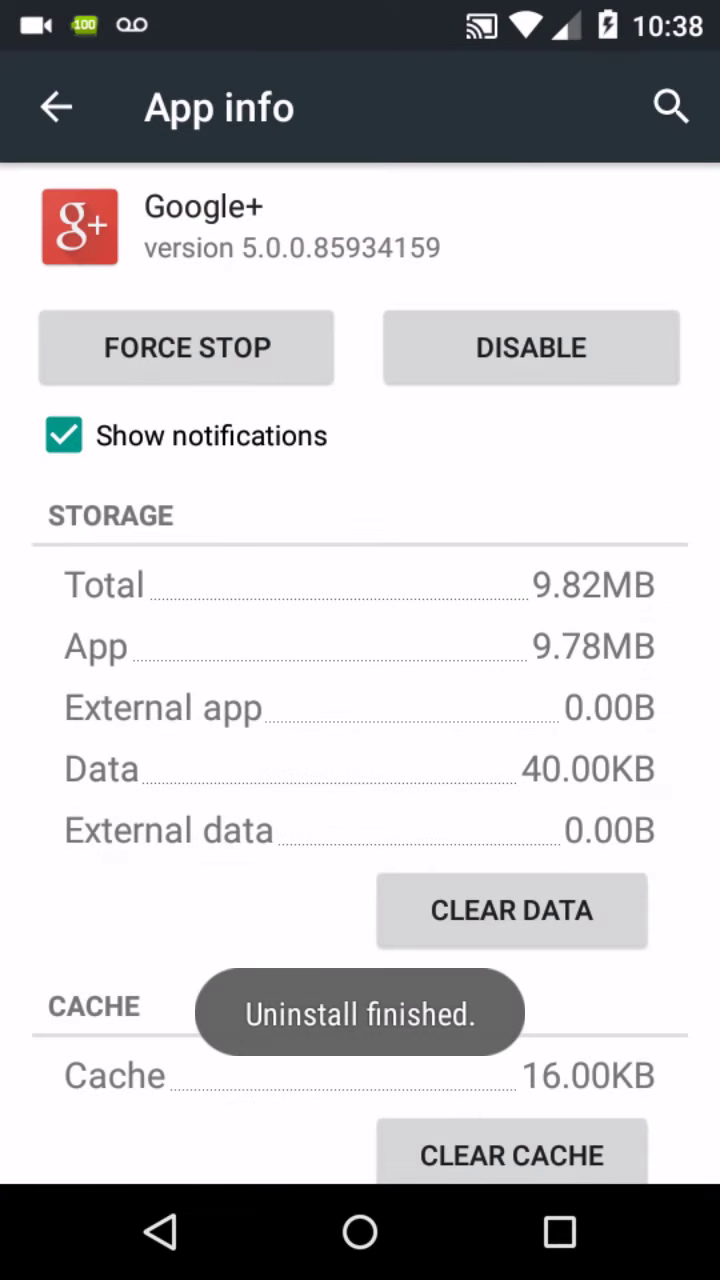
click(531, 347)
click(580, 720)
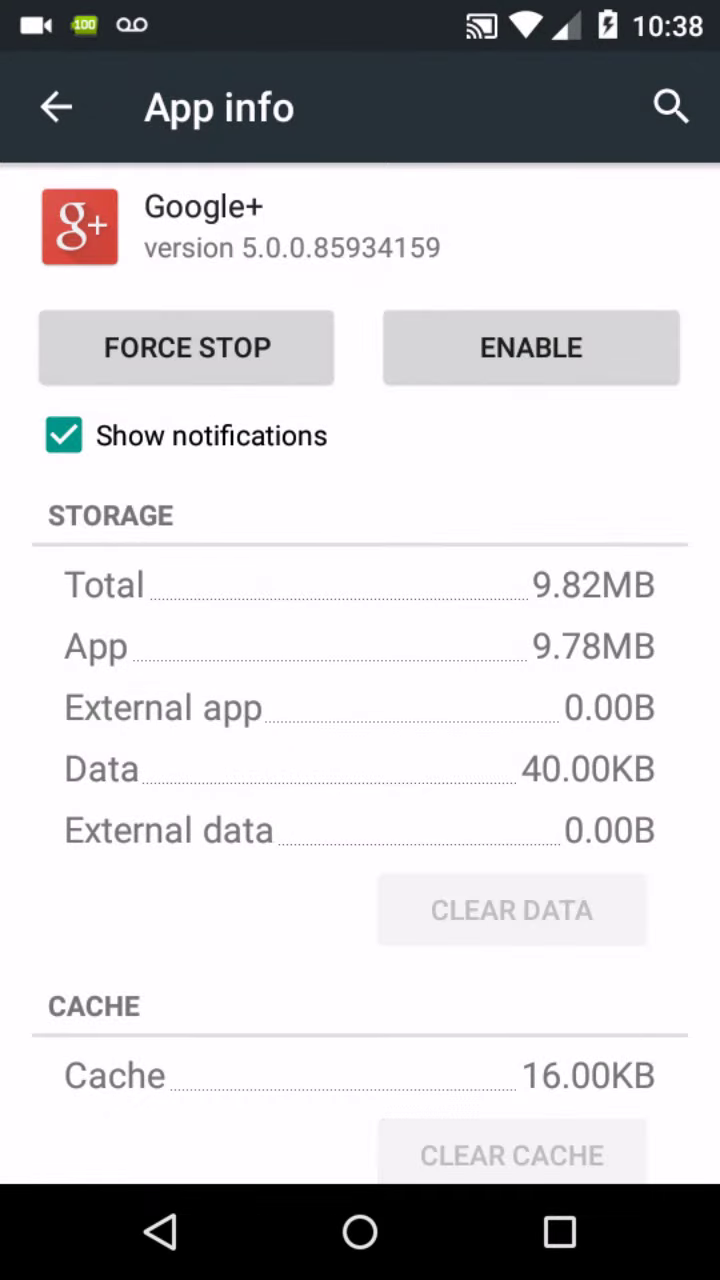
click(160, 1232)
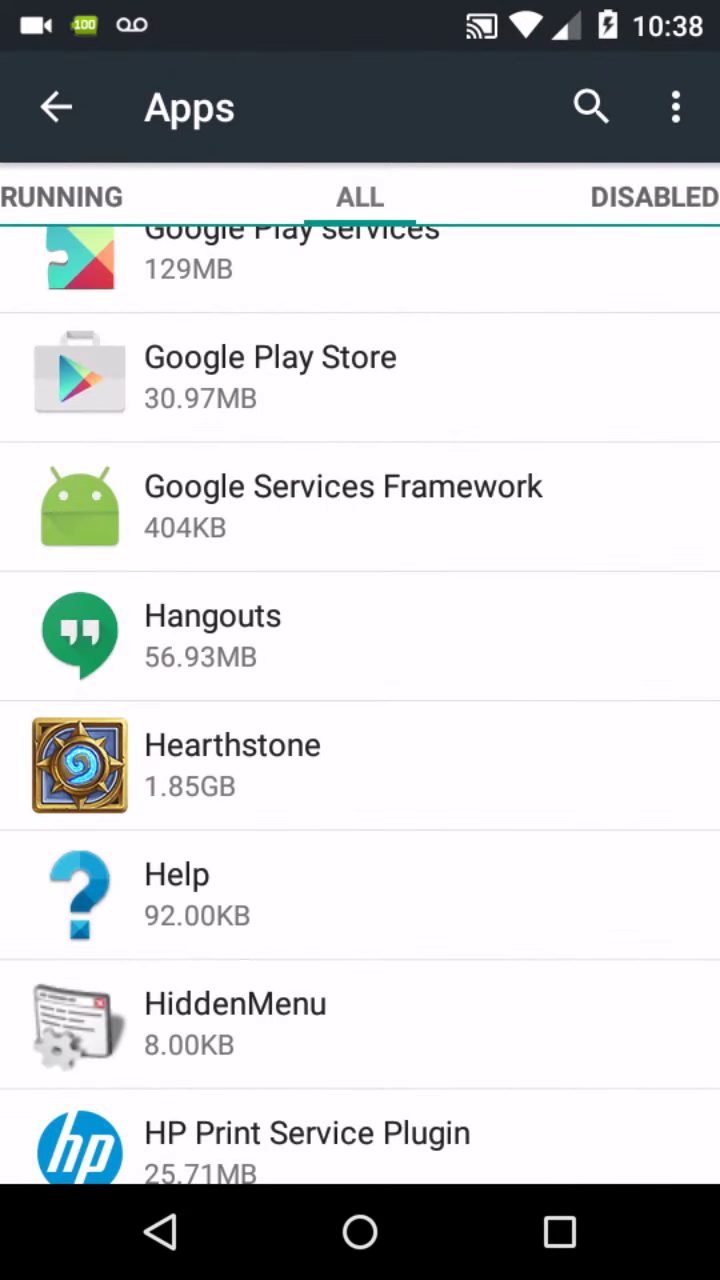
Step: Uninstall Hangouts' updates, reverting it to factory version 2.5
click(212, 635)
click(531, 355)
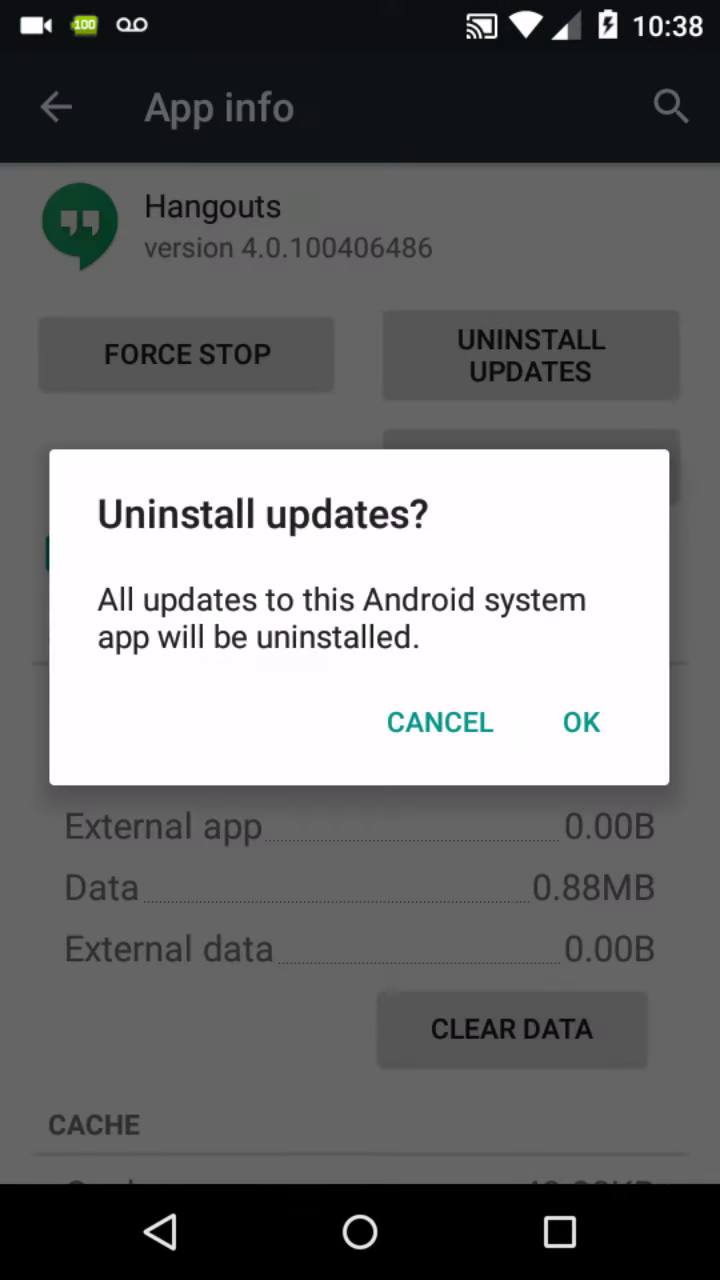
click(581, 722)
click(580, 726)
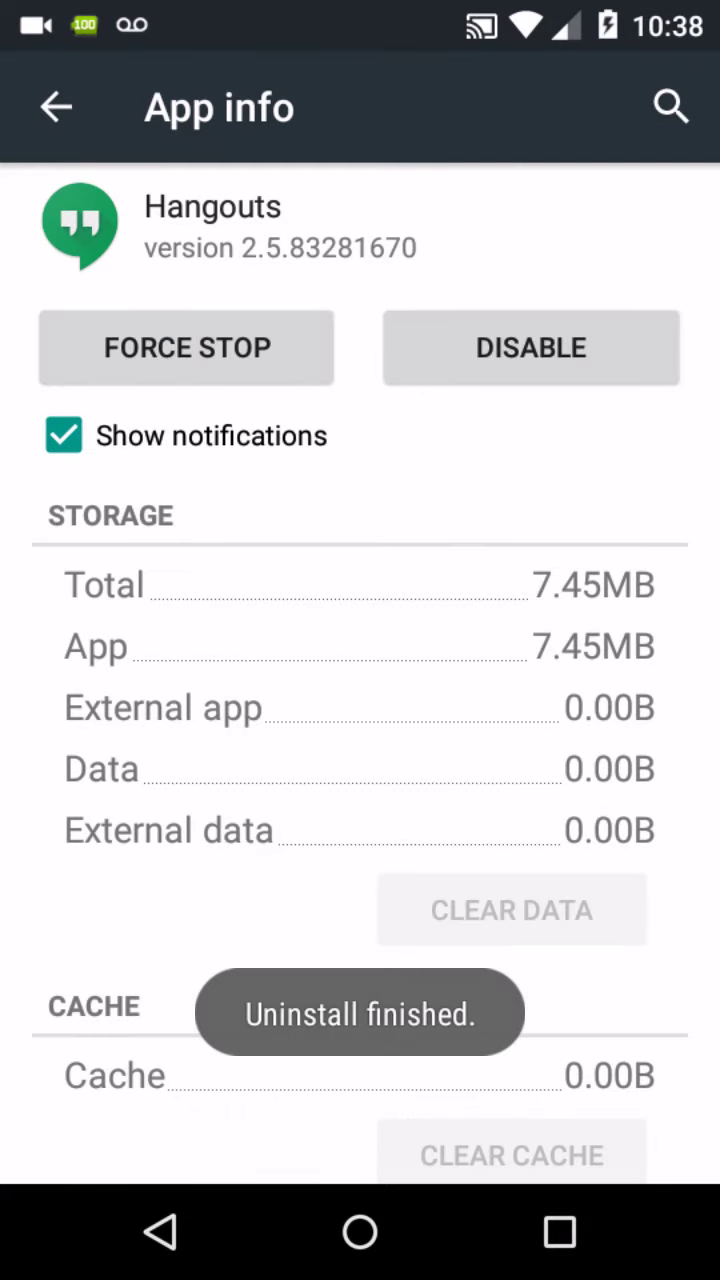
Step: Disable Hangouts, dismiss its crash message, and briefly view Hearthstone's app details
click(531, 347)
click(581, 722)
click(160, 1231)
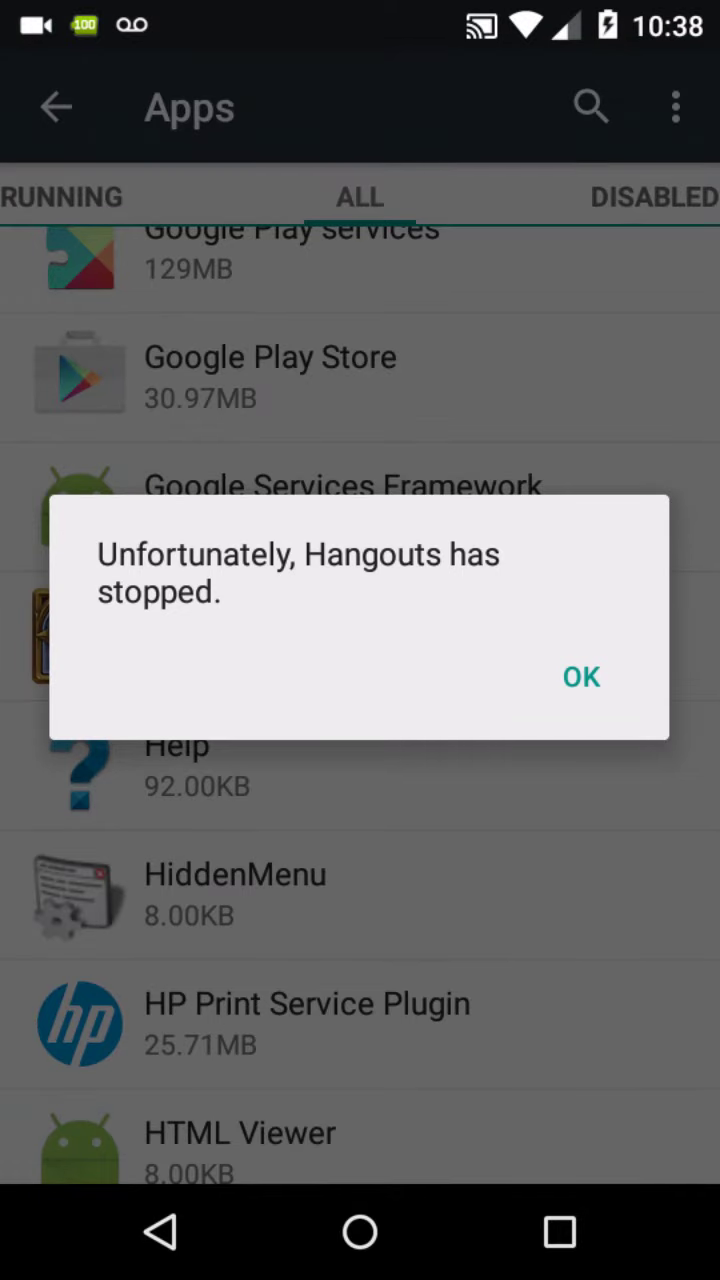
click(581, 676)
click(300, 615)
click(160, 1231)
Step: Scroll down the ALL apps list until TalkBack comes into view
scroll(360, 700, down, 4)
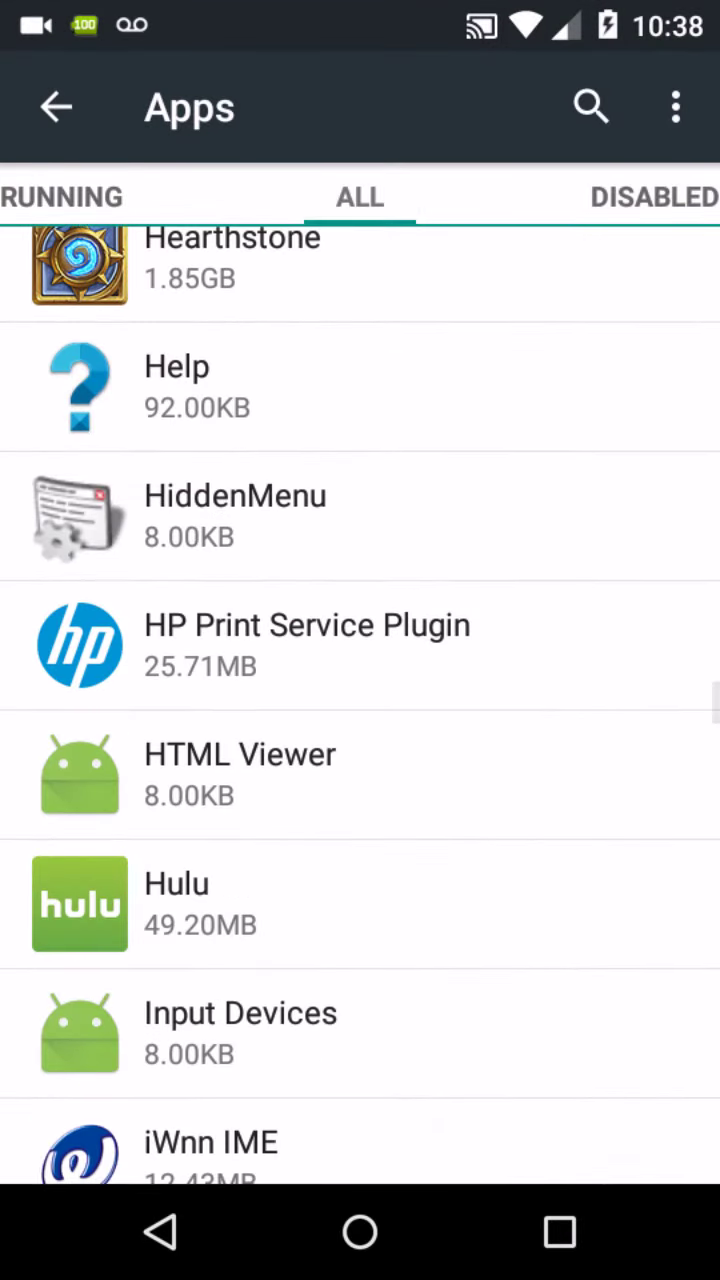
scroll(360, 700, down, 10)
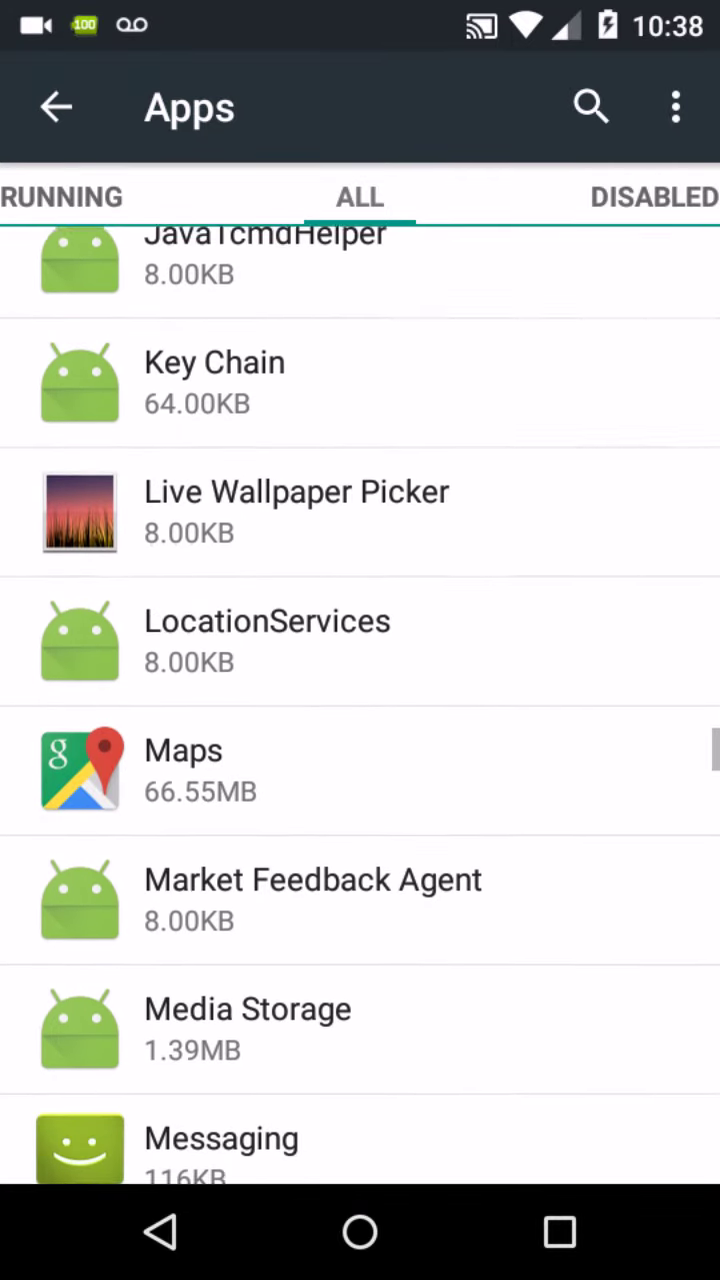
scroll(360, 700, down, 10)
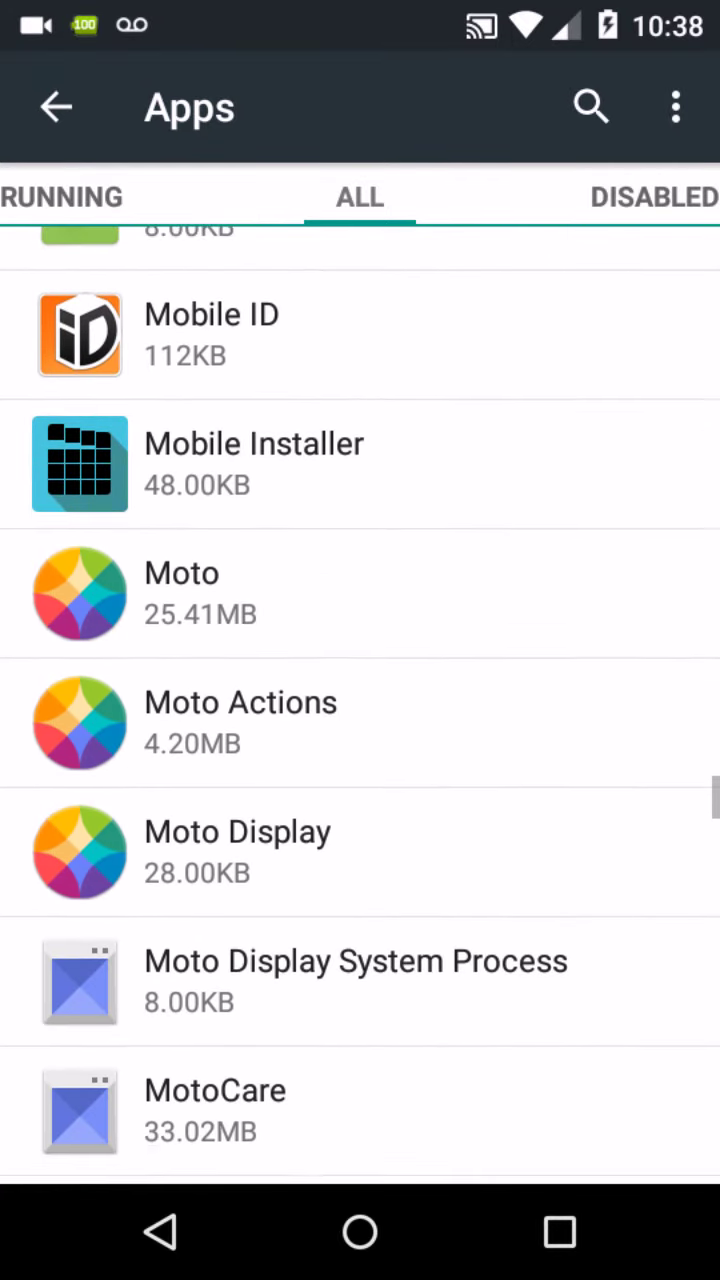
scroll(360, 700, down, 3)
scroll(360, 700, down, 3)
scroll(360, 700, down, 2)
scroll(360, 700, down, 3)
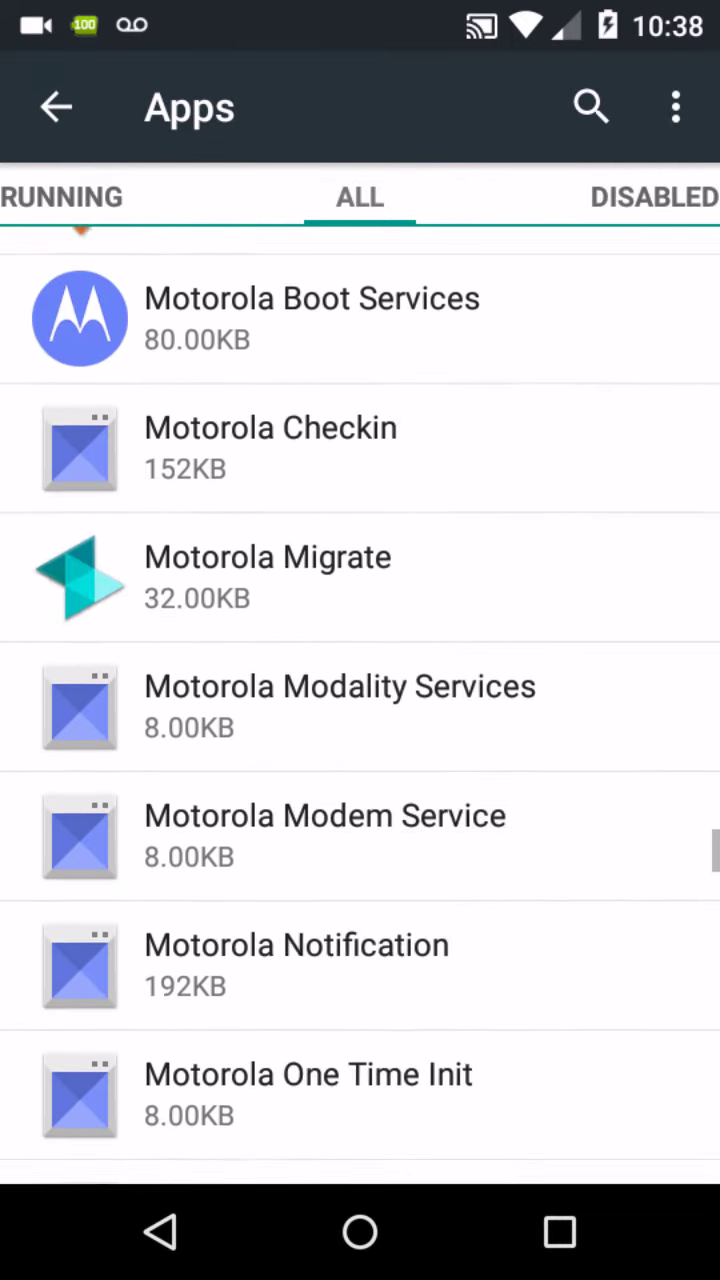
scroll(360, 700, down, 5)
scroll(360, 700, down, 5)
scroll(360, 700, down, 3)
scroll(360, 700, down, 3)
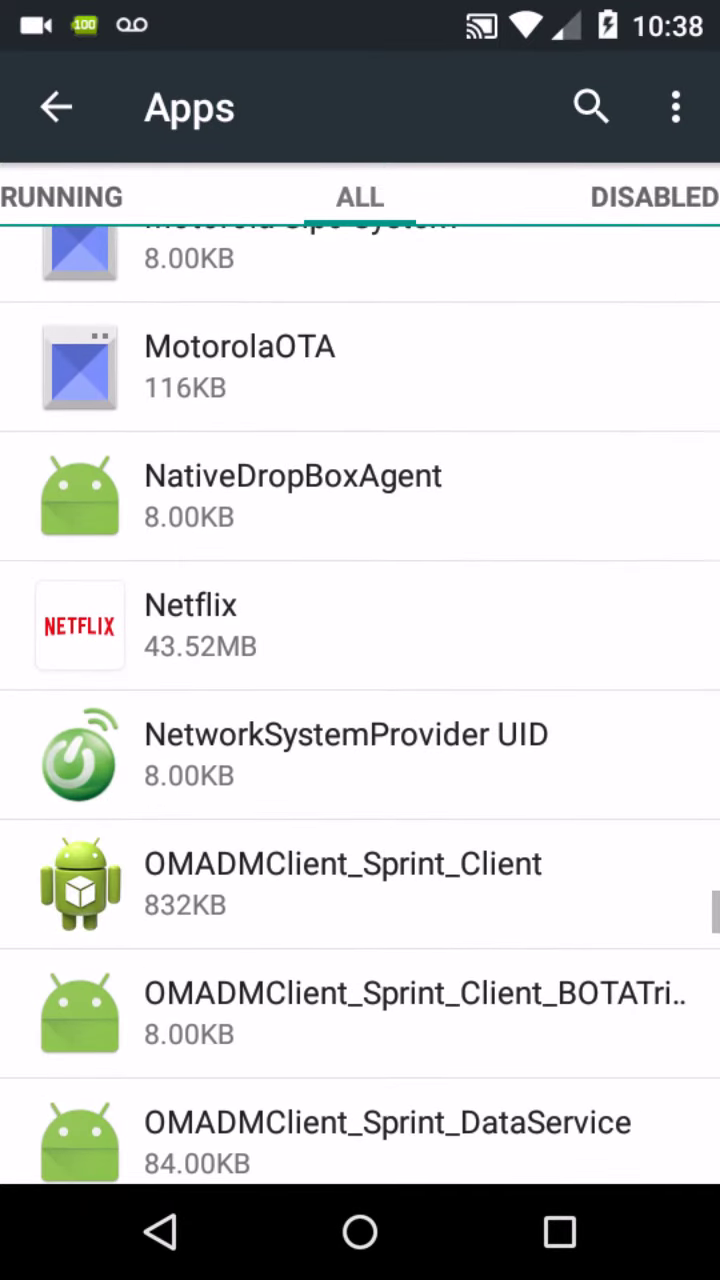
scroll(360, 700, down, 2)
scroll(360, 700, down, 1)
scroll(360, 700, down, 4)
scroll(360, 700, down, 4)
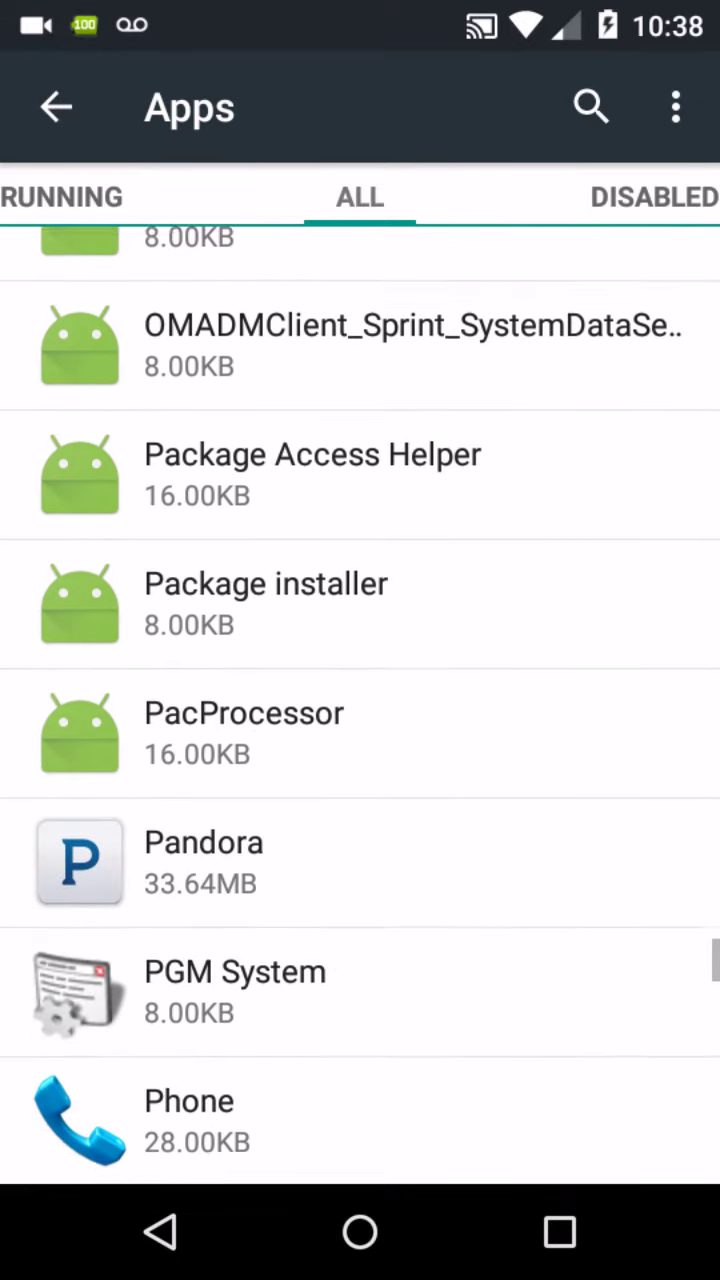
scroll(360, 700, down, 4)
scroll(360, 700, down, 3)
scroll(360, 700, down, 3)
scroll(360, 700, down, 3)
scroll(360, 700, down, 3)
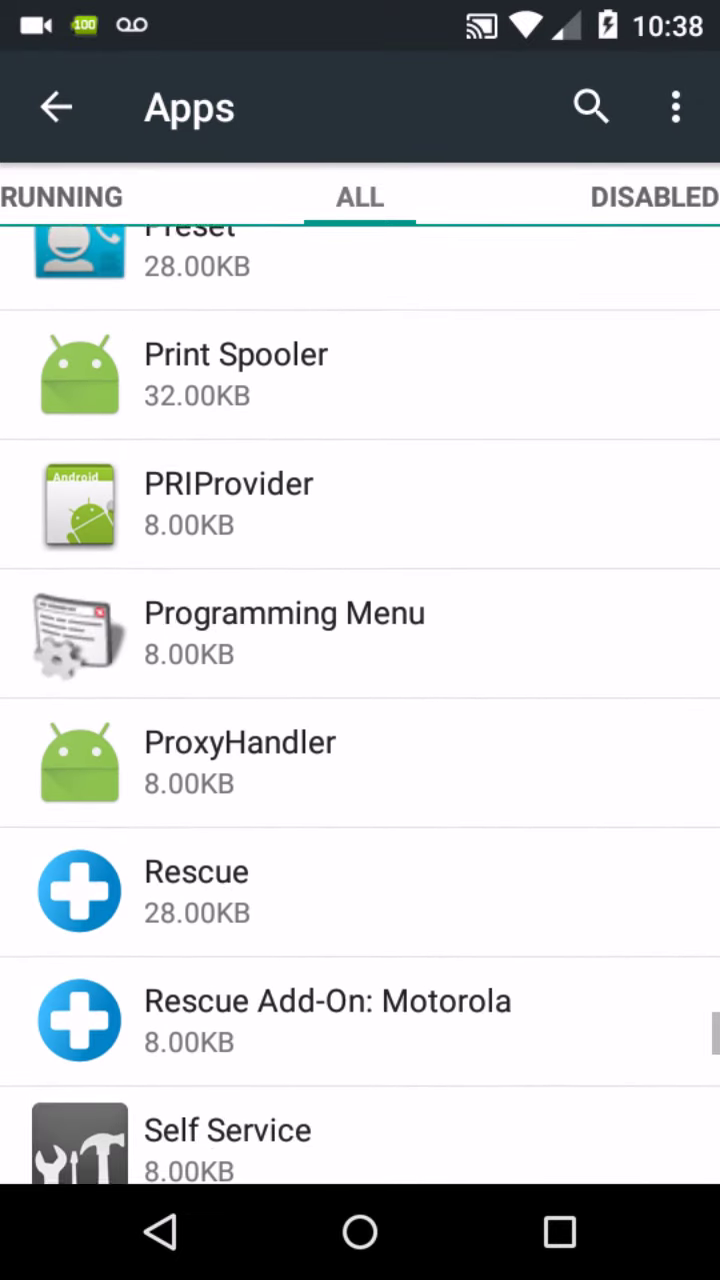
scroll(360, 700, down, 3)
scroll(360, 700, down, 2)
scroll(360, 700, down, 4)
scroll(360, 700, down, 2)
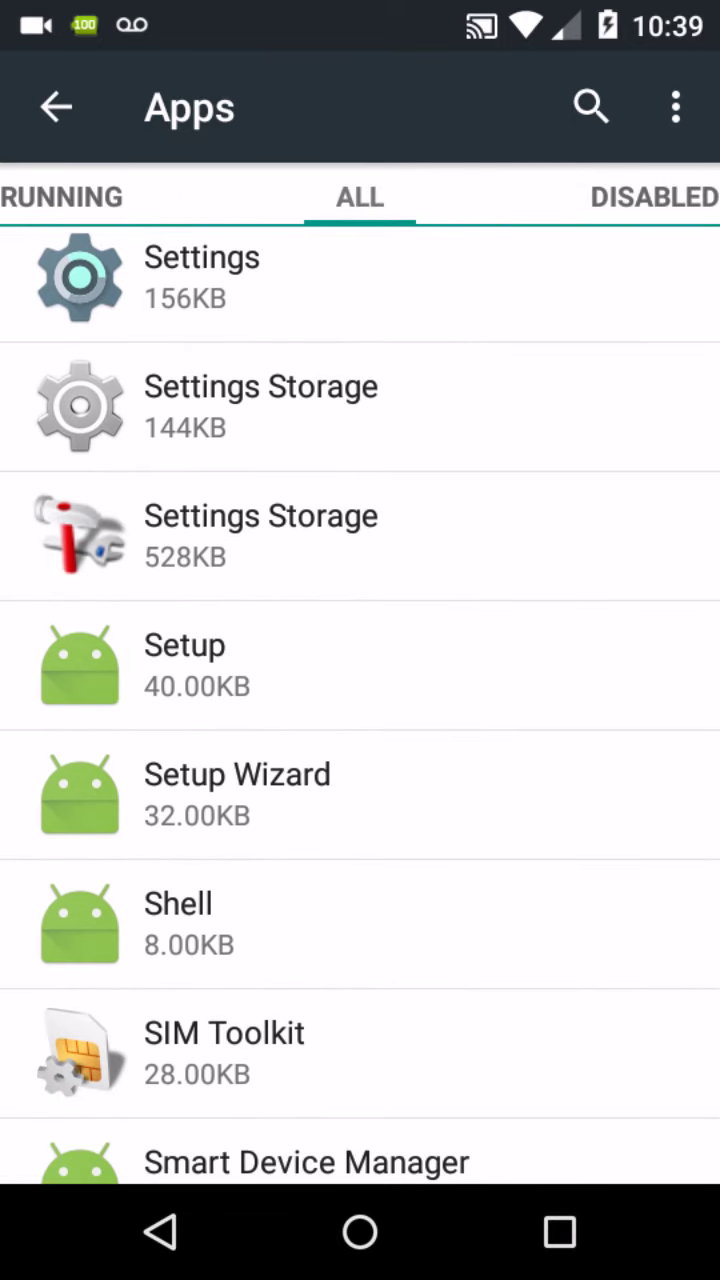
scroll(360, 700, down, 3)
scroll(360, 700, down, 2)
scroll(360, 700, down, 3)
scroll(360, 700, down, 2)
Step: Uninstall TalkBack's updates to restore its factory version, then disable it
click(360, 800)
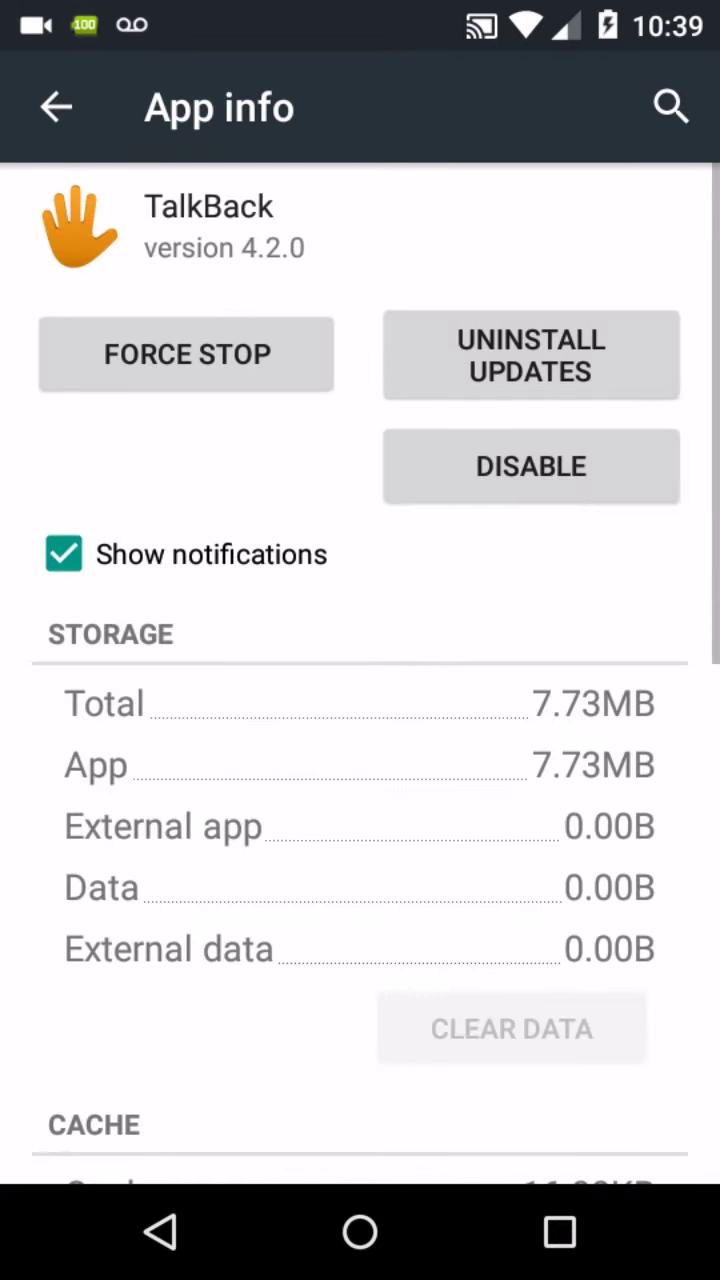
click(531, 358)
click(600, 718)
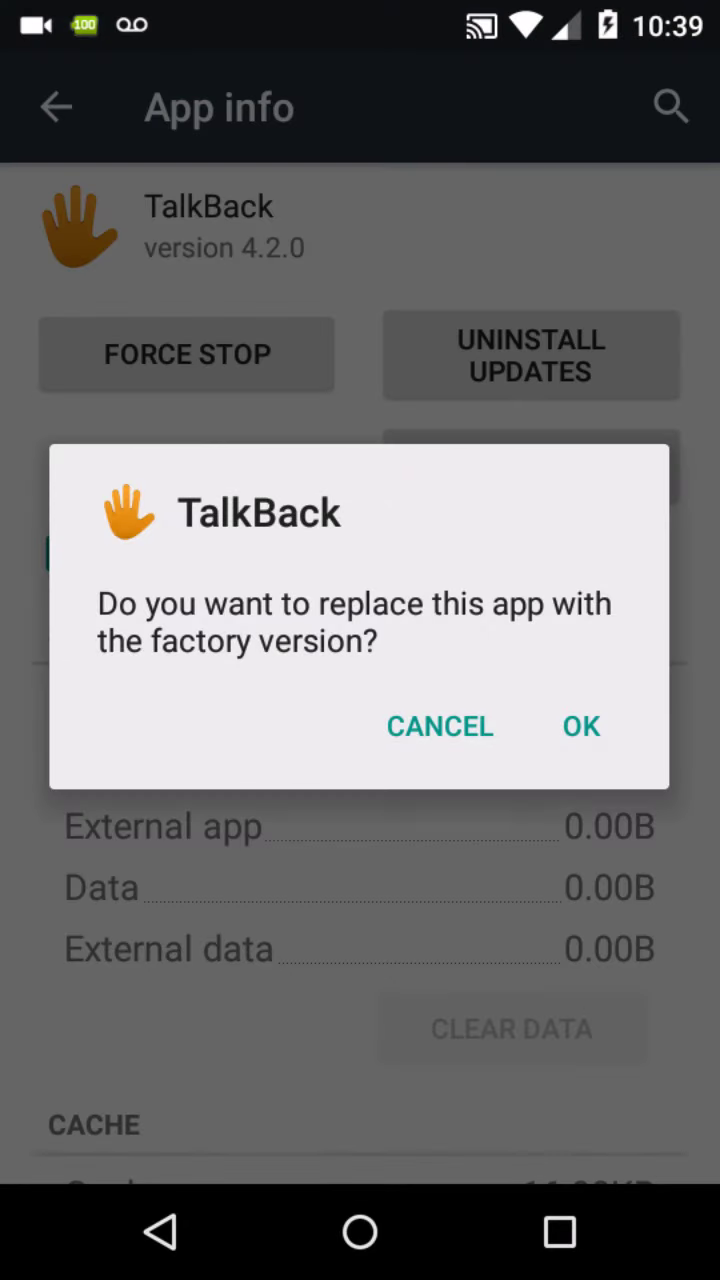
click(580, 726)
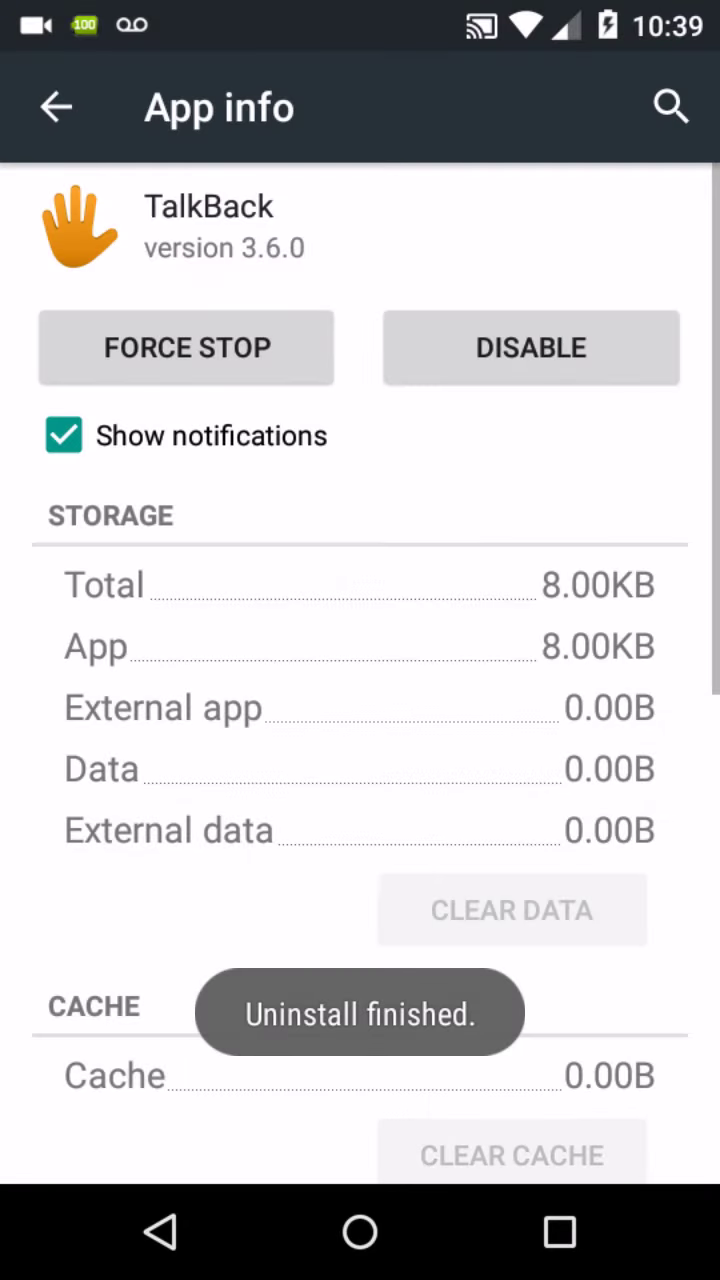
click(531, 347)
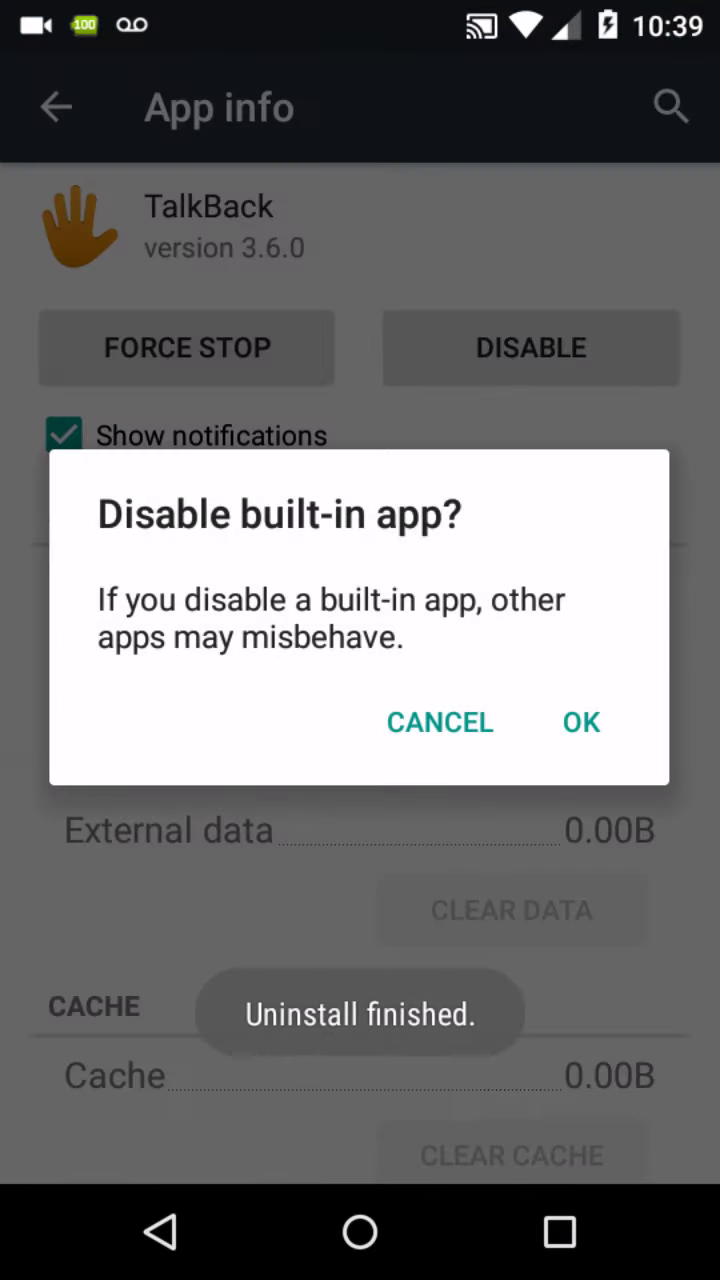
click(580, 720)
click(160, 1232)
Step: Revert Wallet to factory version 8.0-R190-v25 and disable it
scroll(360, 700, down, 5)
click(360, 990)
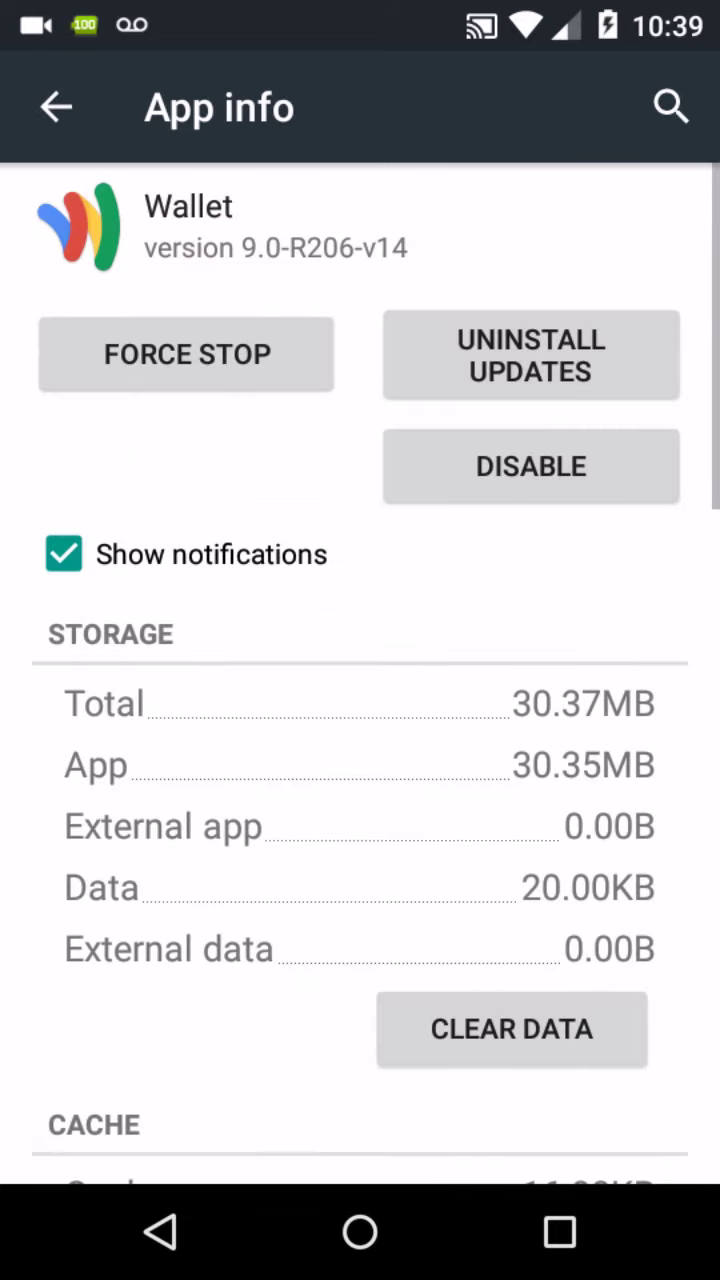
click(531, 355)
click(581, 722)
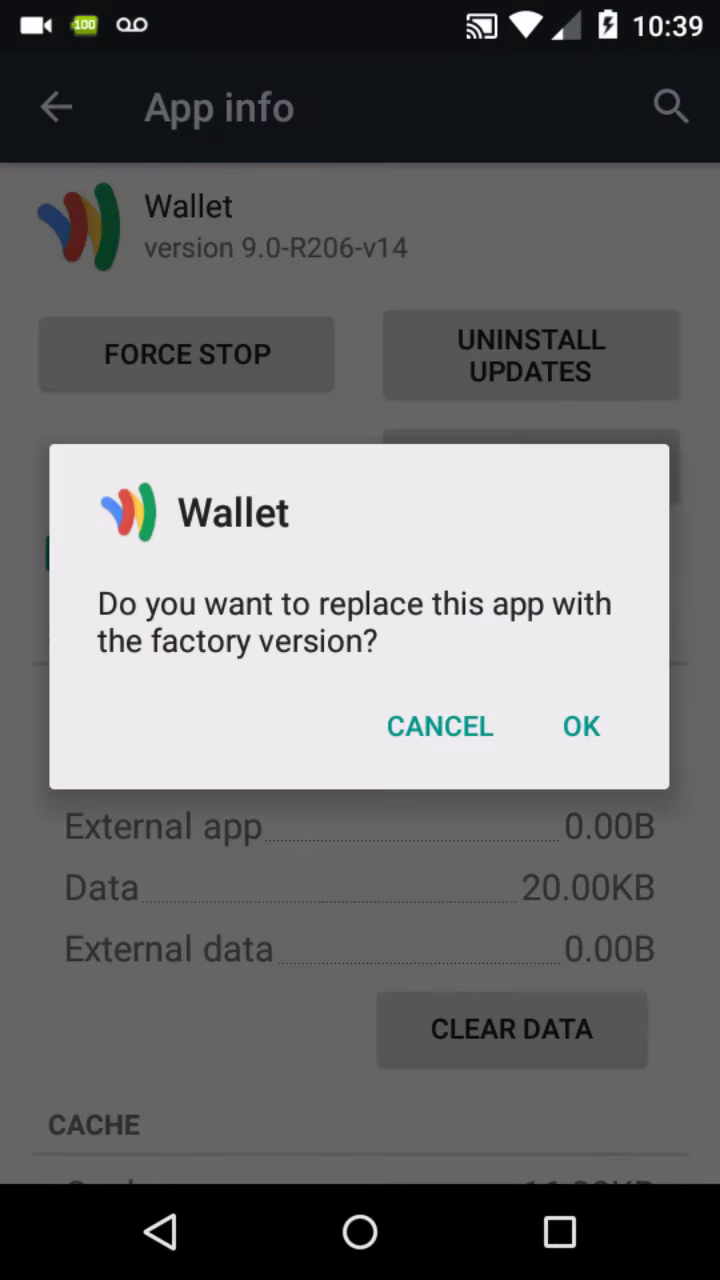
click(580, 723)
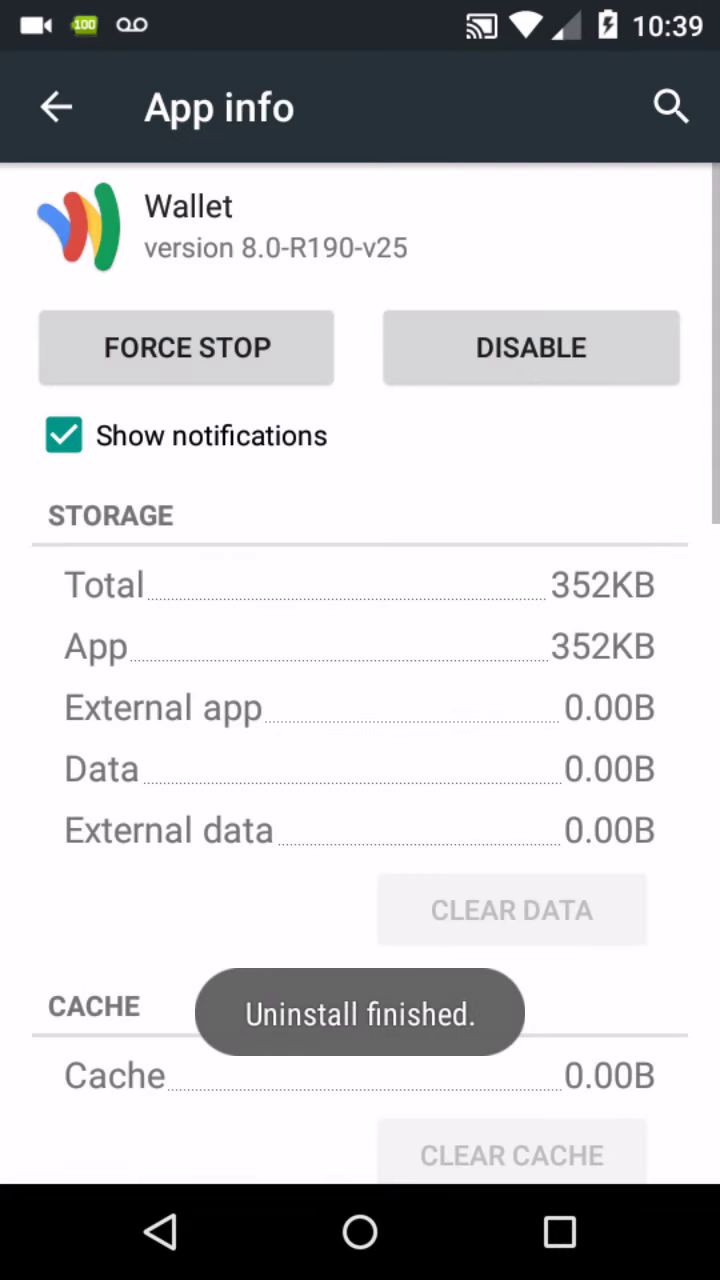
click(531, 347)
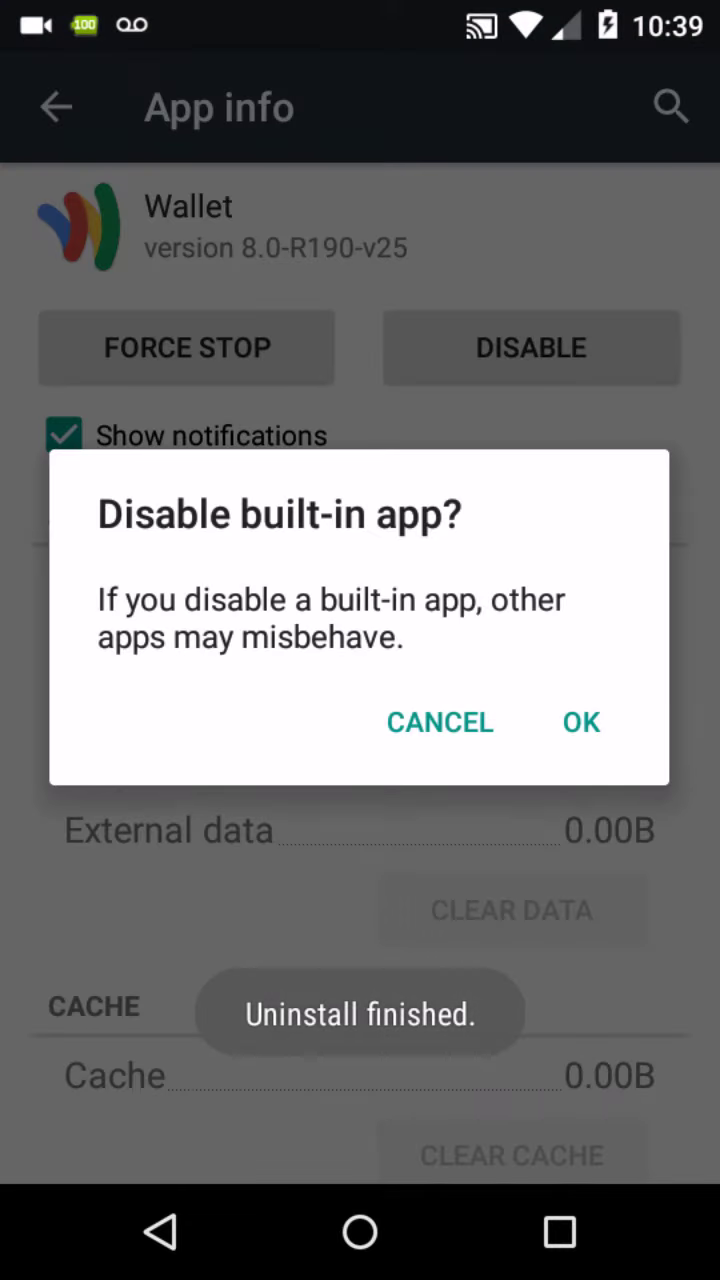
click(440, 722)
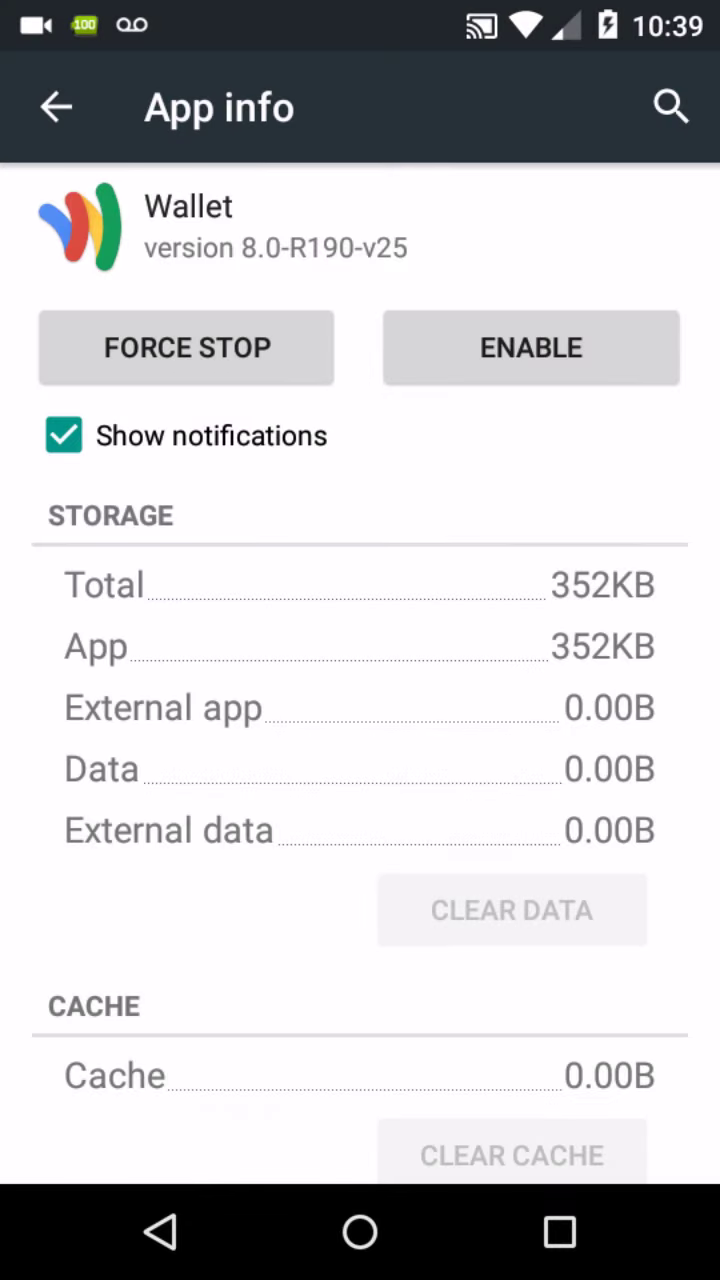
click(160, 1232)
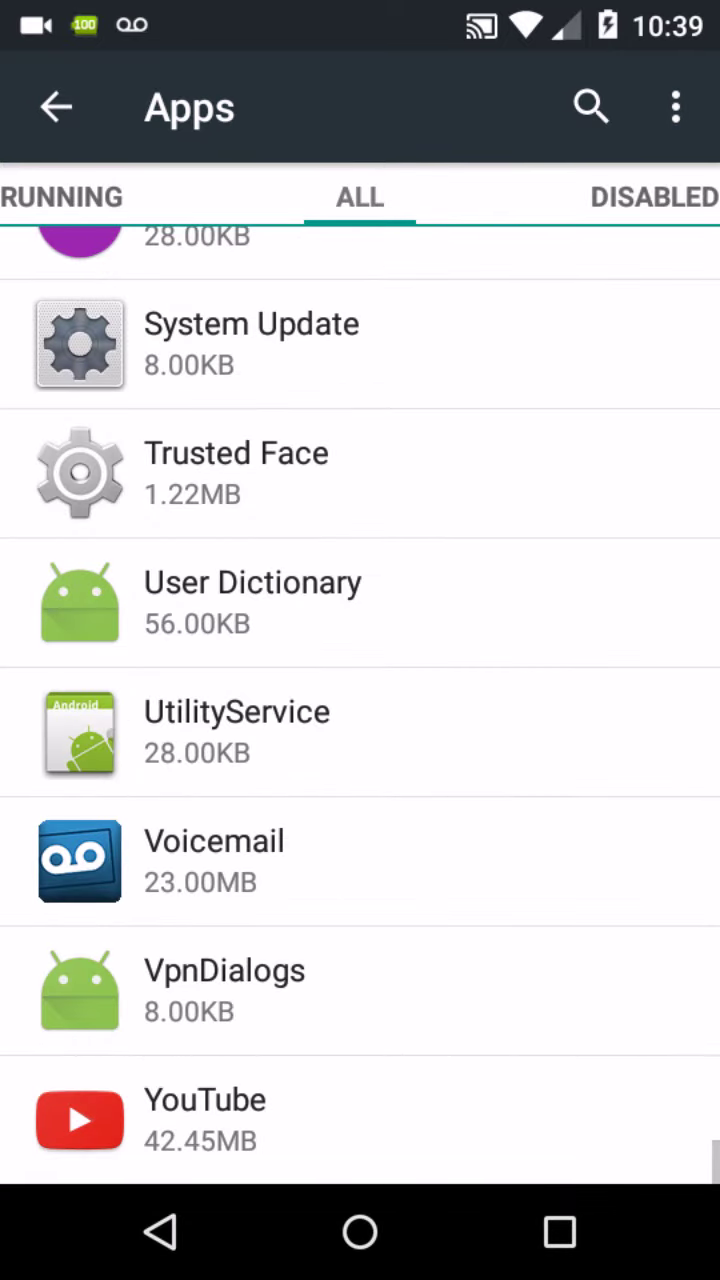
Step: Review the Disabled apps tab, then check Storage: 1.24GB free of 4.98GB, apps using 3.22GB
click(654, 197)
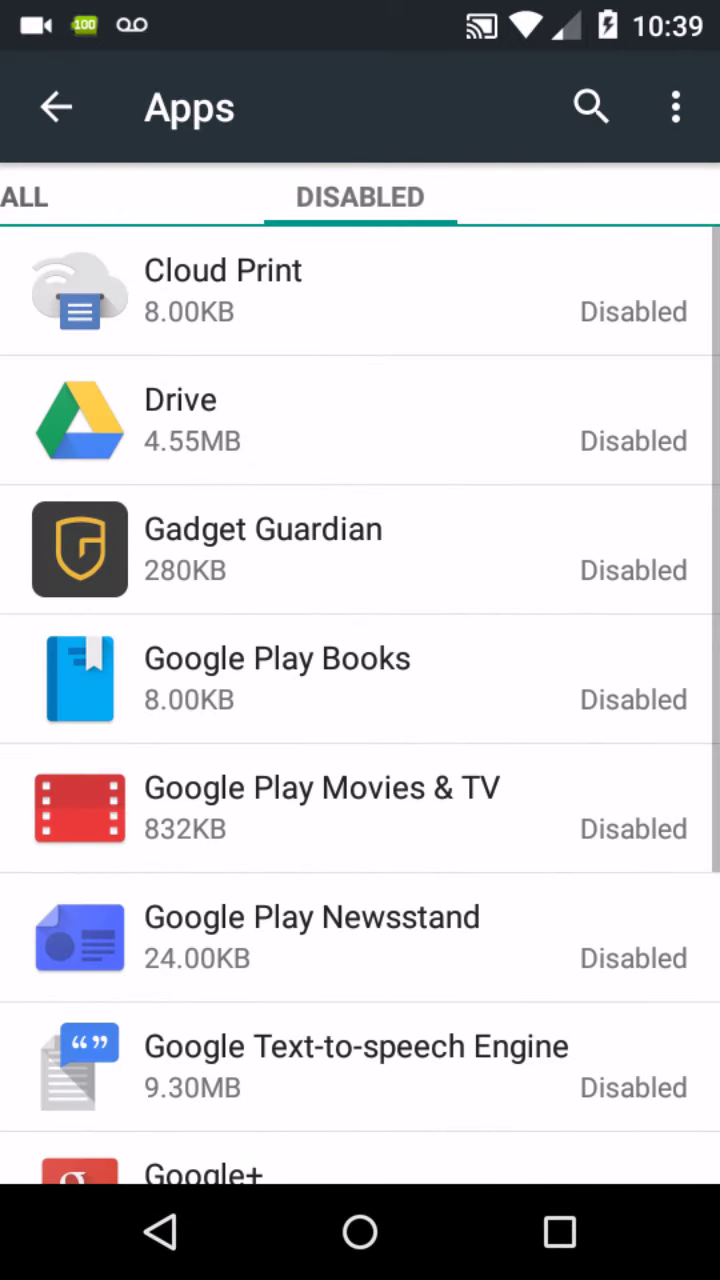
click(160, 1232)
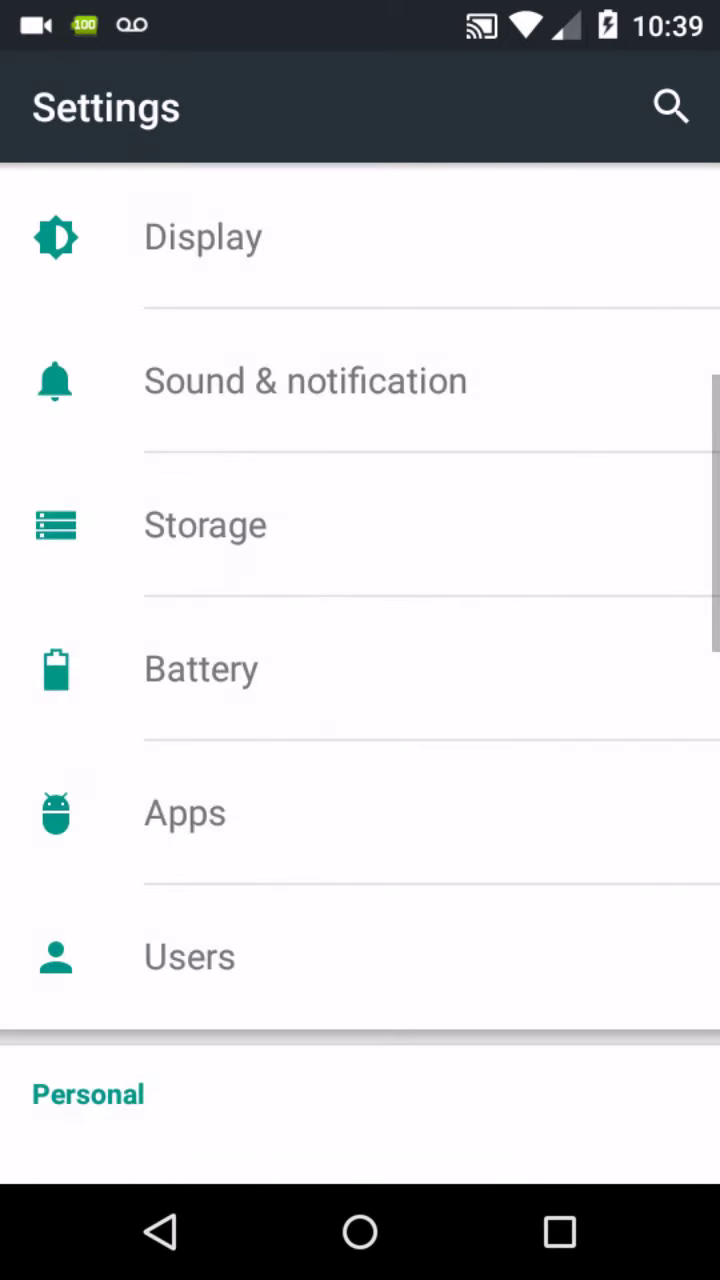
click(205, 525)
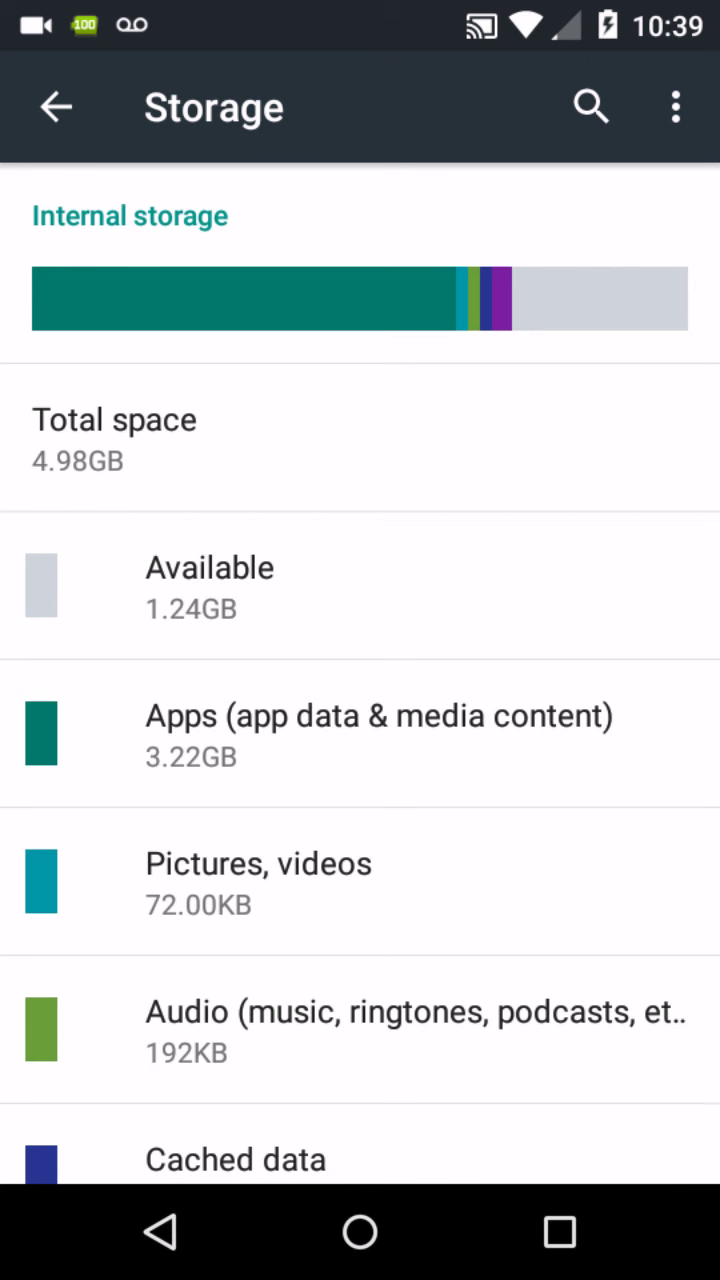
scroll(360, 670, down, 3)
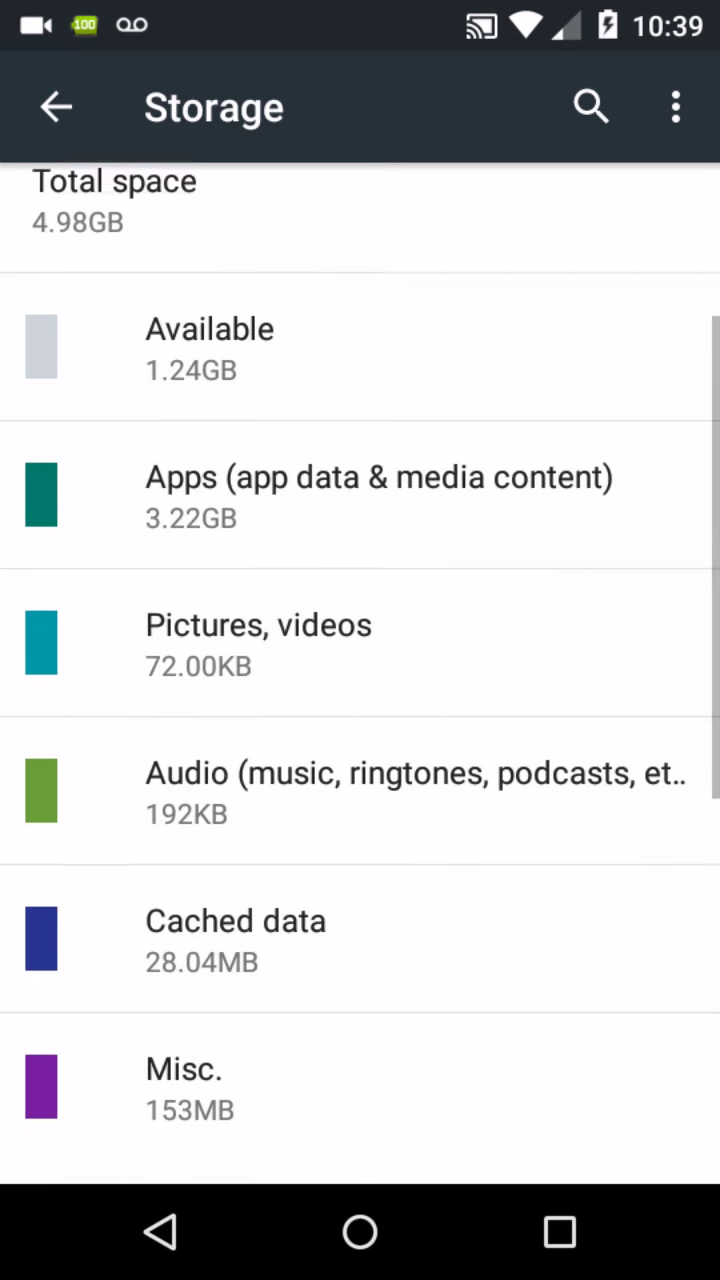
scroll(360, 670, down, 3)
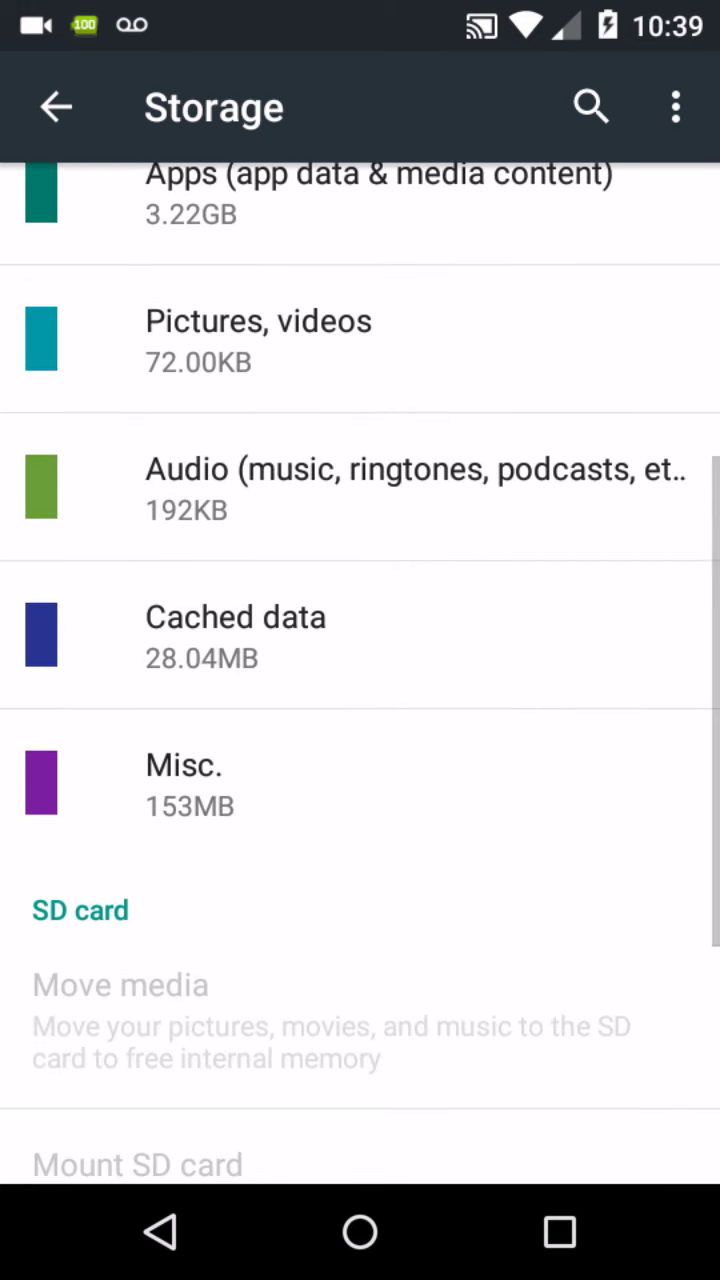
scroll(360, 670, up, 5)
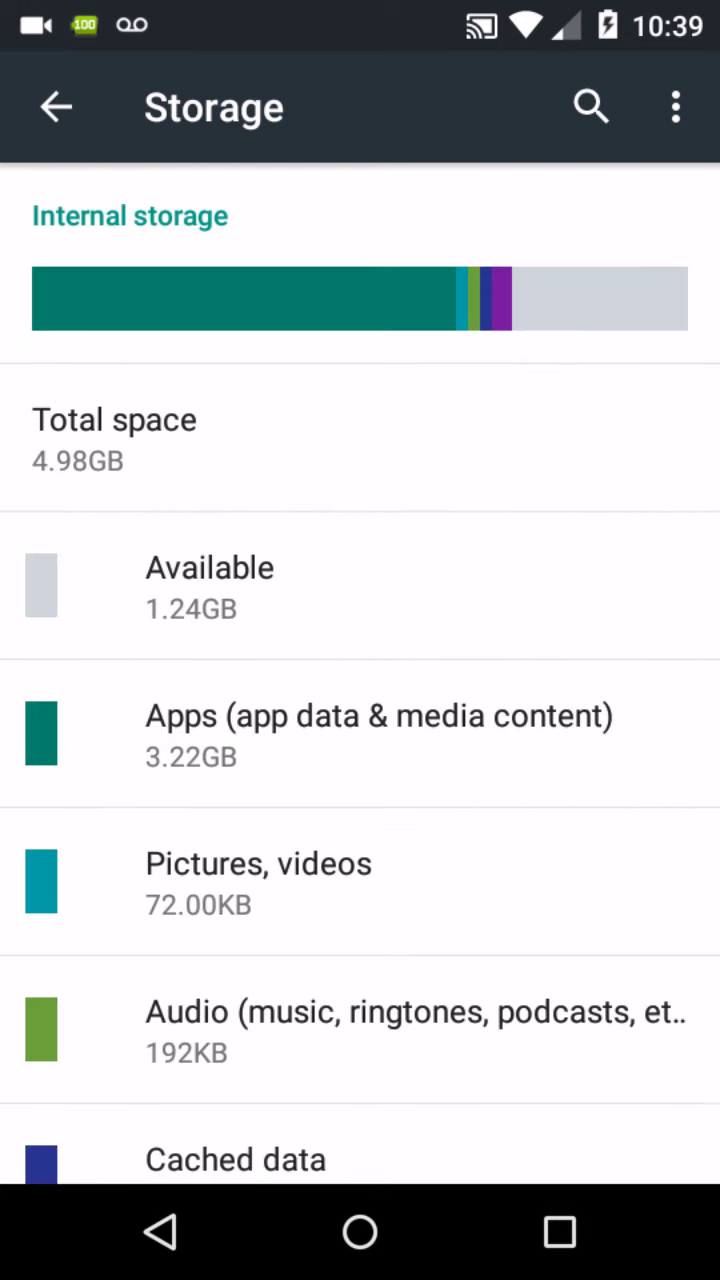
Step: Return to the first home page and open notifications to reach the screen recorder controls
click(360, 1231)
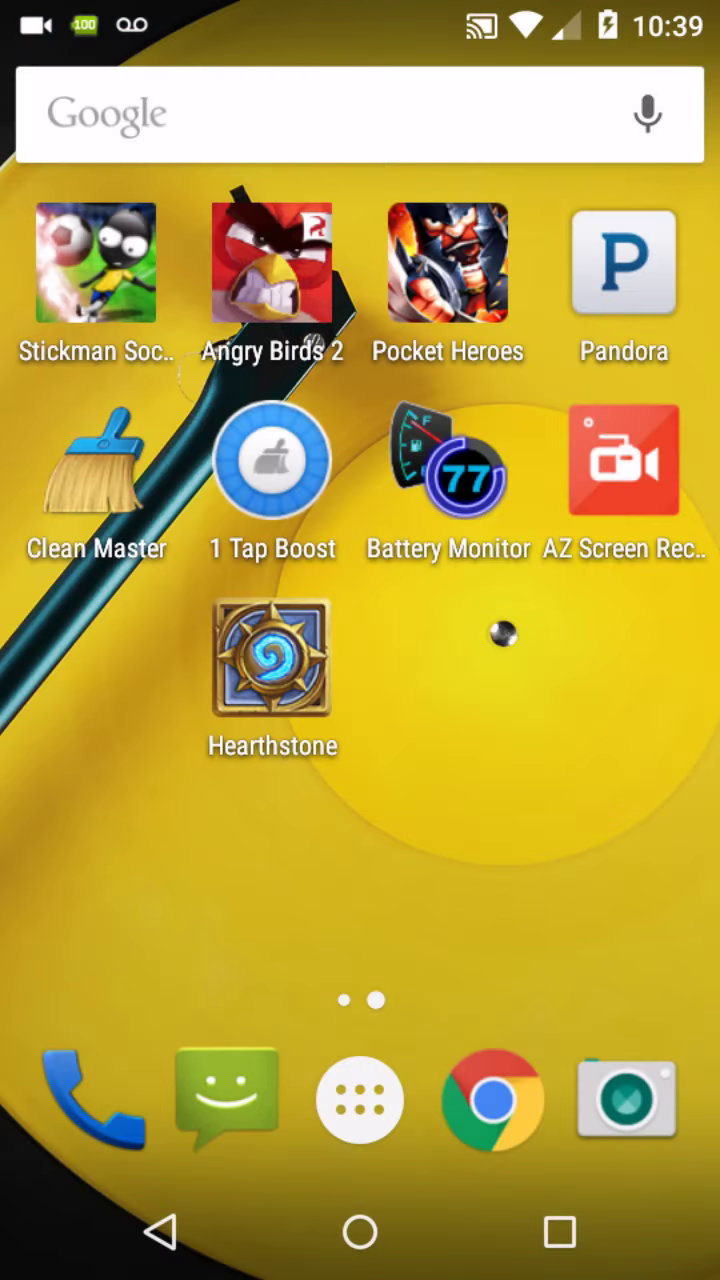
drag(503, 633, 690, 640)
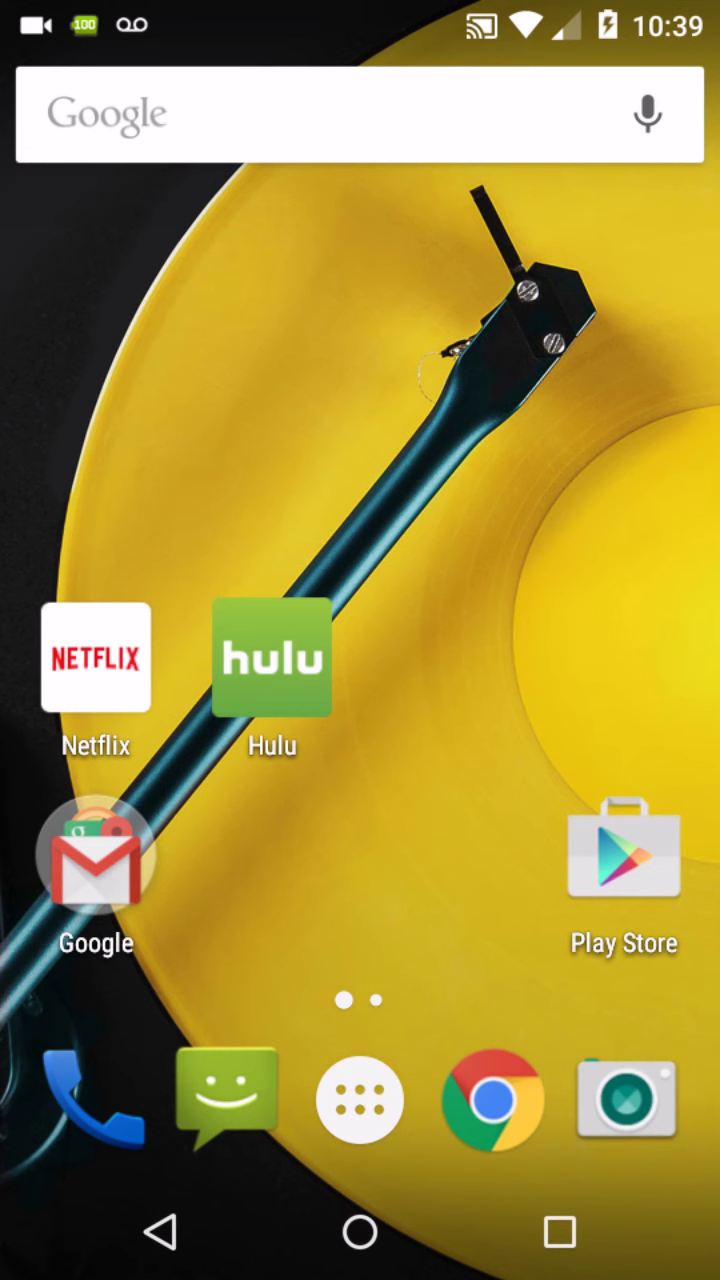
drag(360, 10, 360, 800)
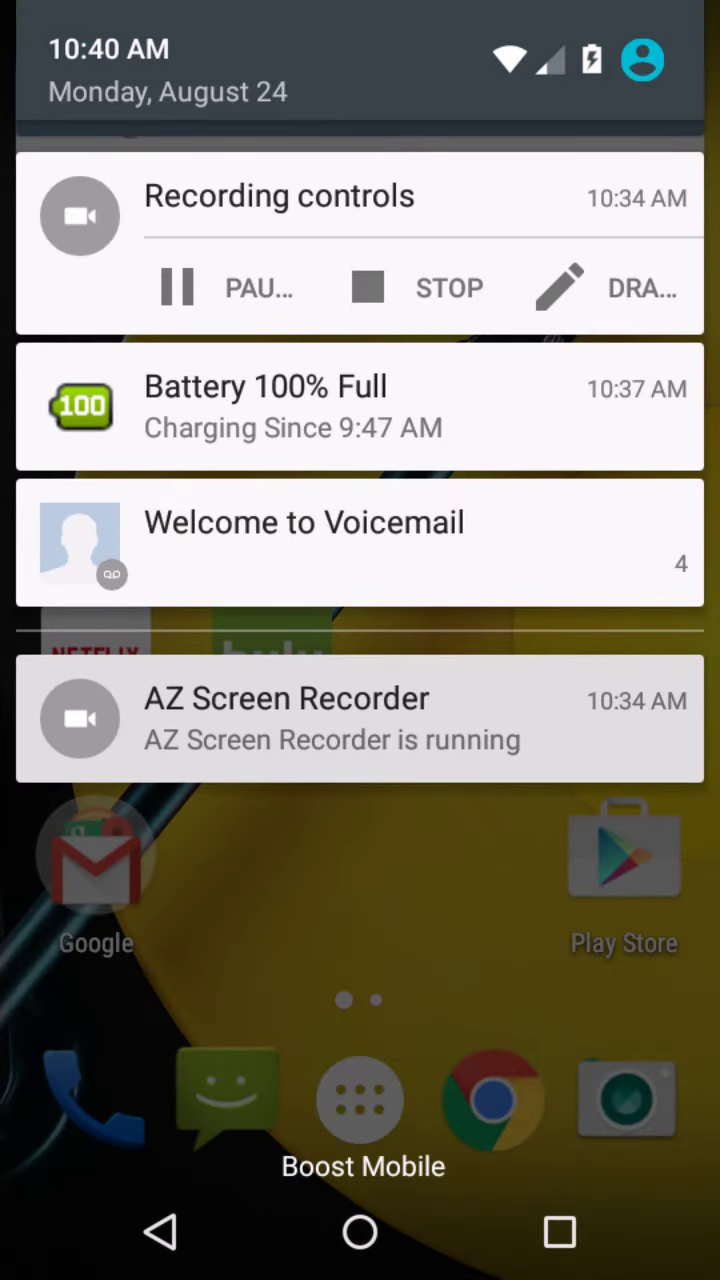